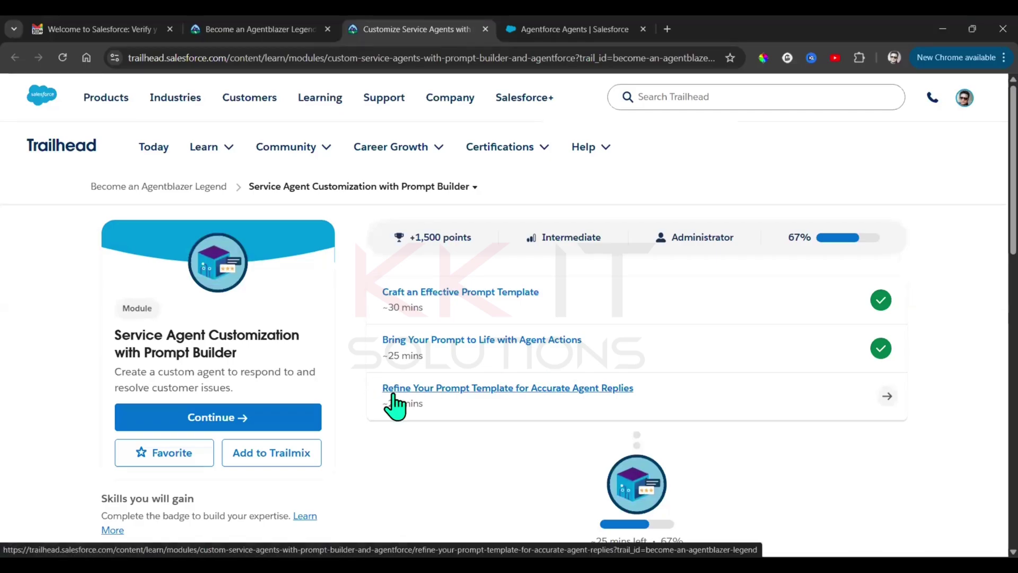
- Open the unit Refine Your Prompt Template for Accurate Agent Replies and read its hands-on challenge requirements
click(524, 390)
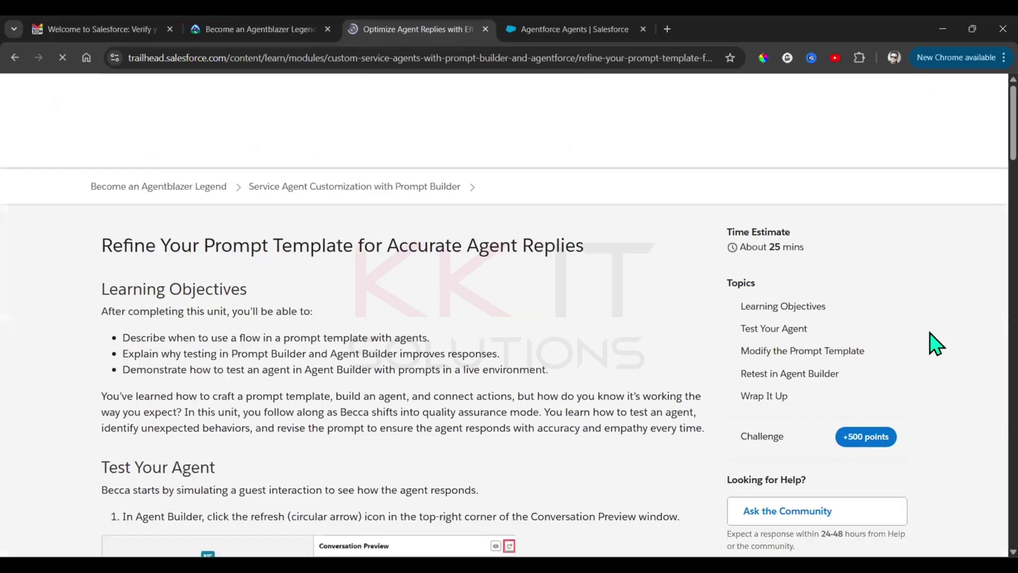
scroll(936, 344, down, 10)
scroll(936, 344, down, 20)
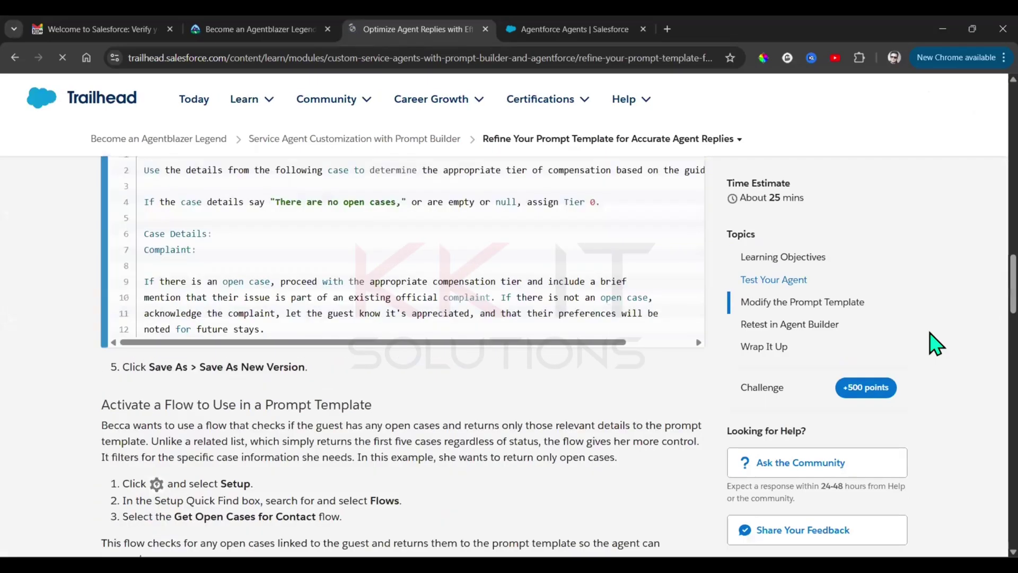
scroll(936, 343, down, 3)
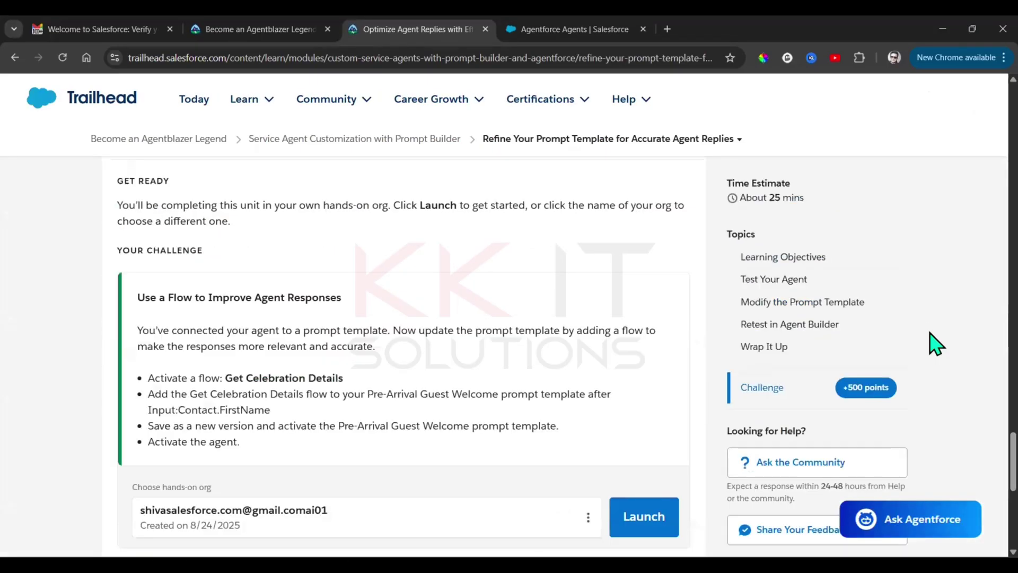
scroll(936, 344, up, 2)
scroll(936, 344, down, 5)
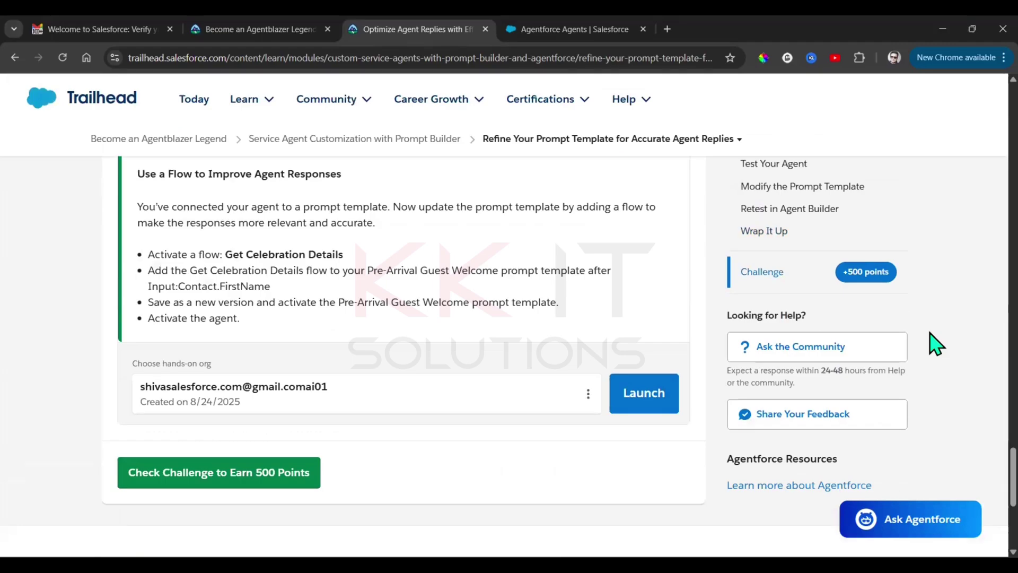
scroll(935, 344, up, 1)
- Switch to Salesforce Setup, search for "flow", and open the Flows page
click(548, 30)
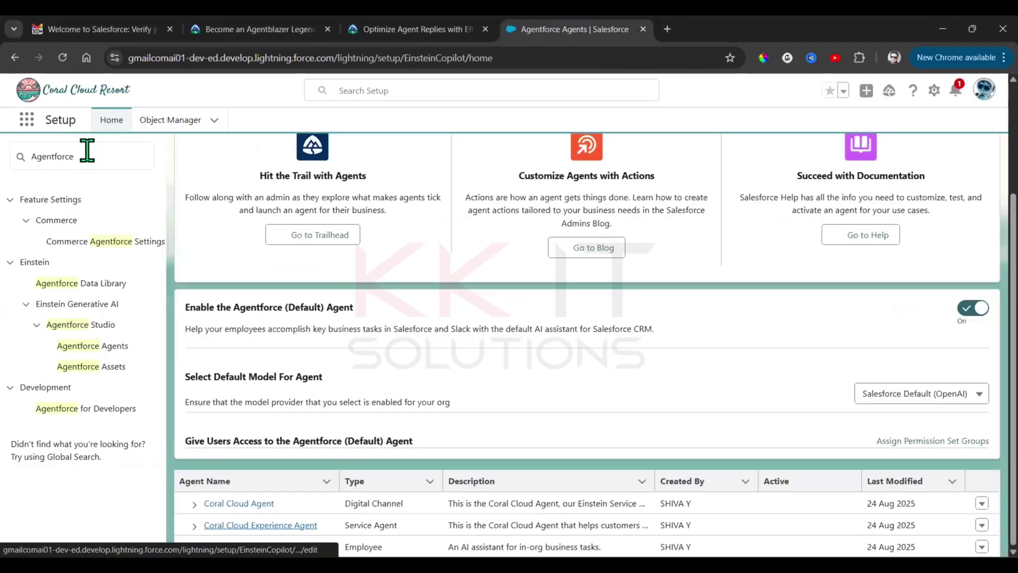
click(11, 154)
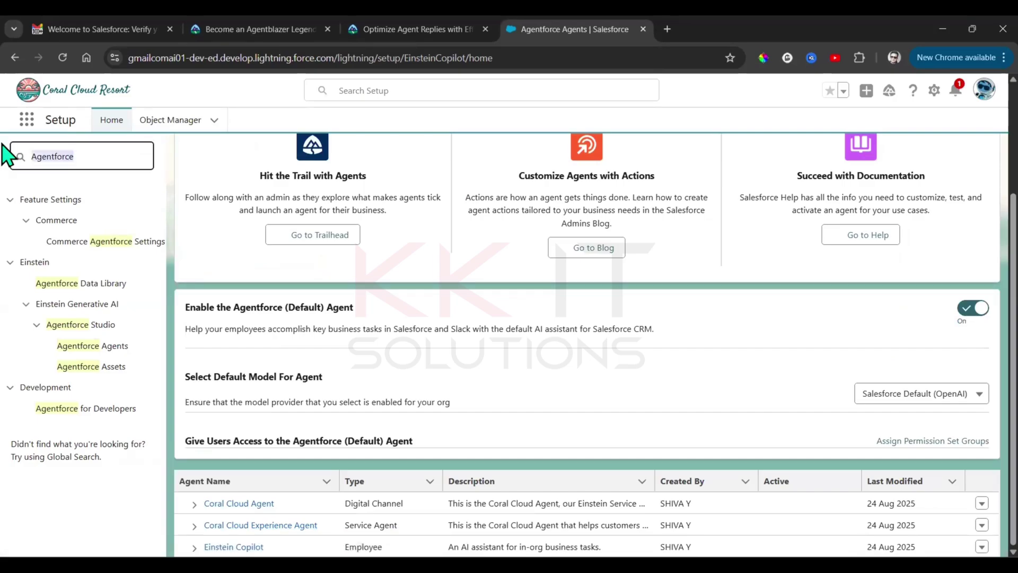
text(flow)
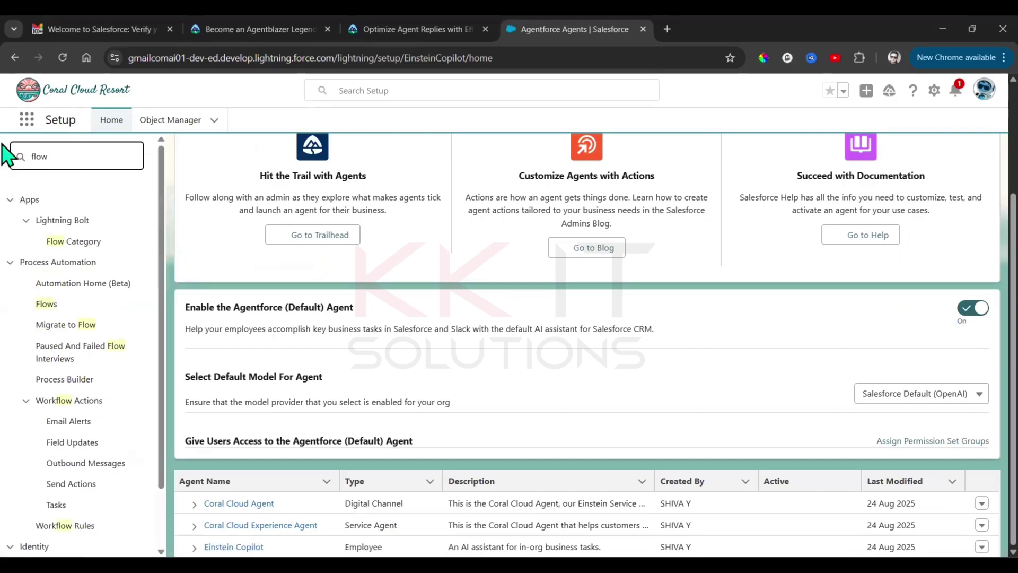
click(44, 305)
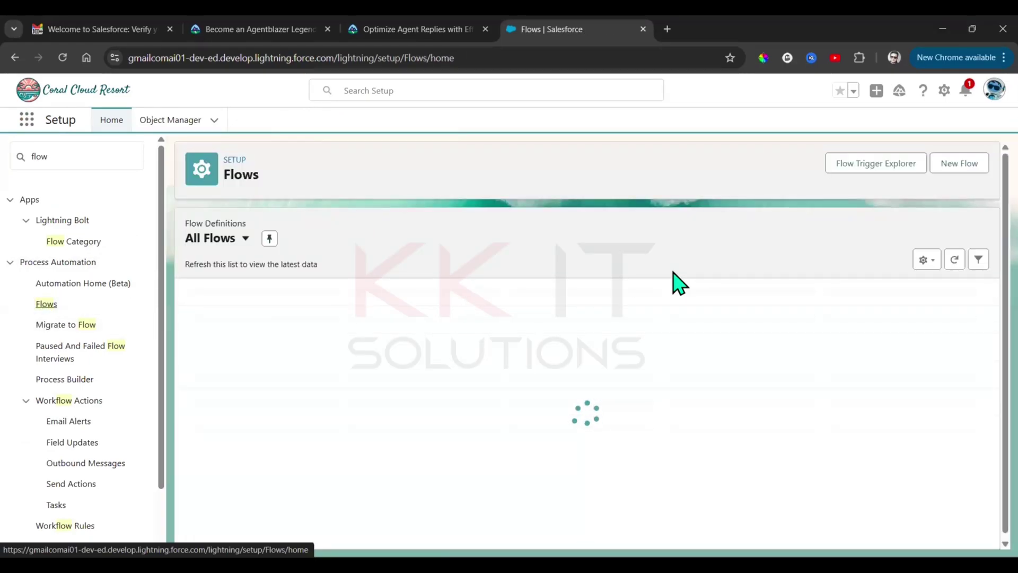
- Recheck the flow named in the challenge and open the Get Customer Details flow from All Flows
click(362, 26)
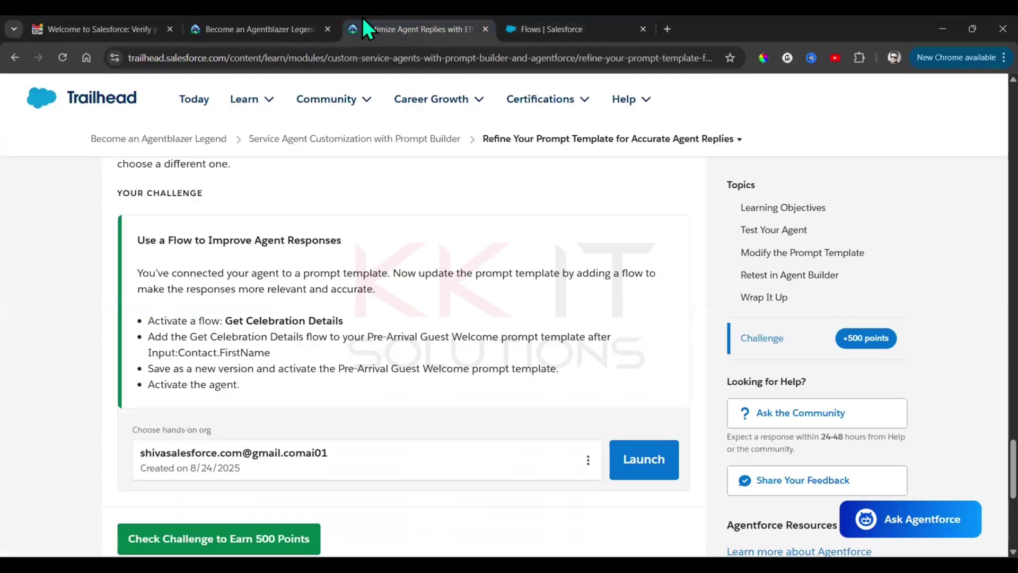
click(524, 27)
scroll(669, 370, down, 10)
scroll(669, 370, down, 10)
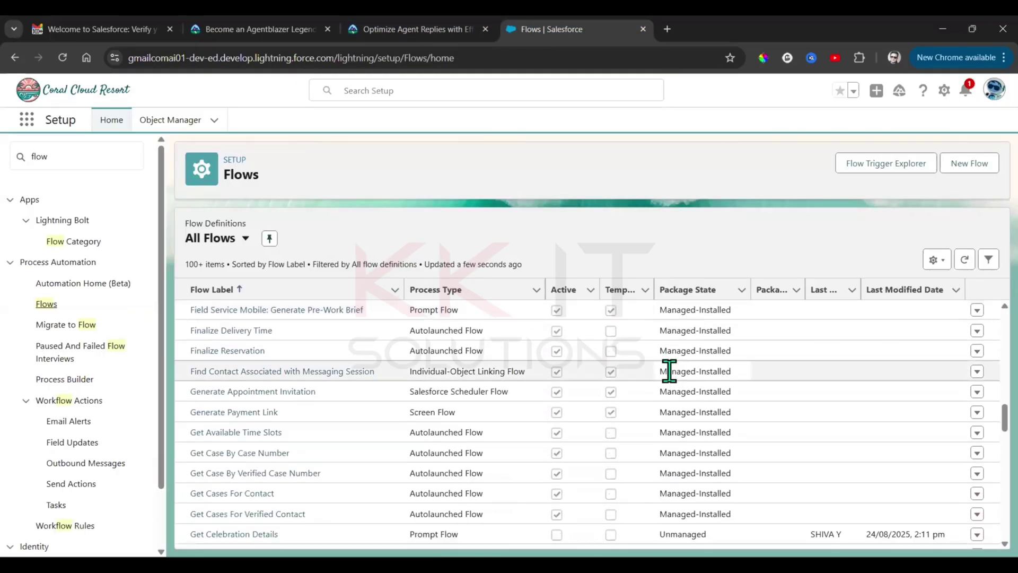
scroll(666, 370, down, 3)
click(247, 488)
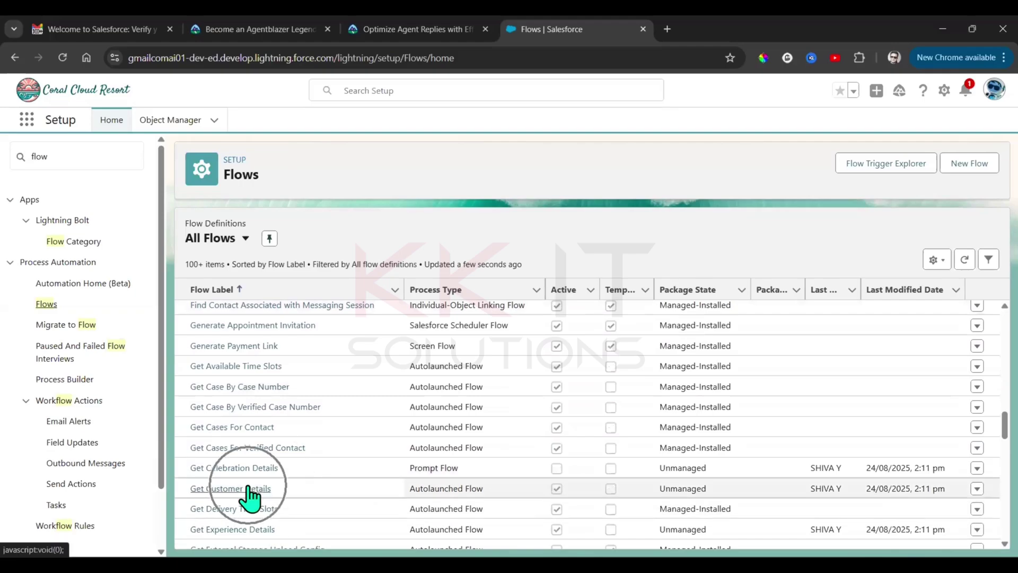
click(248, 488)
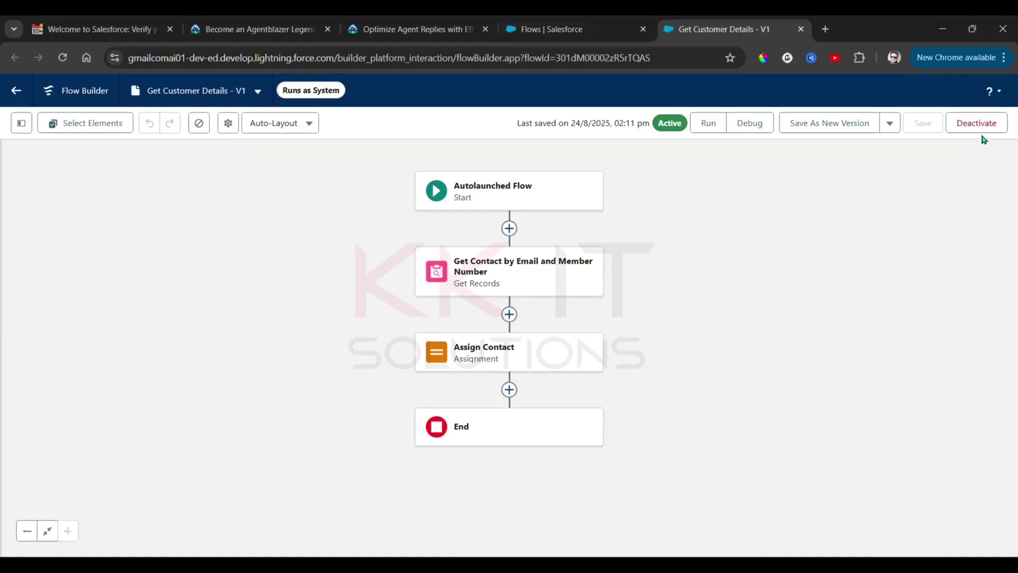
- Return to Setup, search for "Agent", and open the Agentforce Agents page with its agent list
click(600, 26)
click(70, 156)
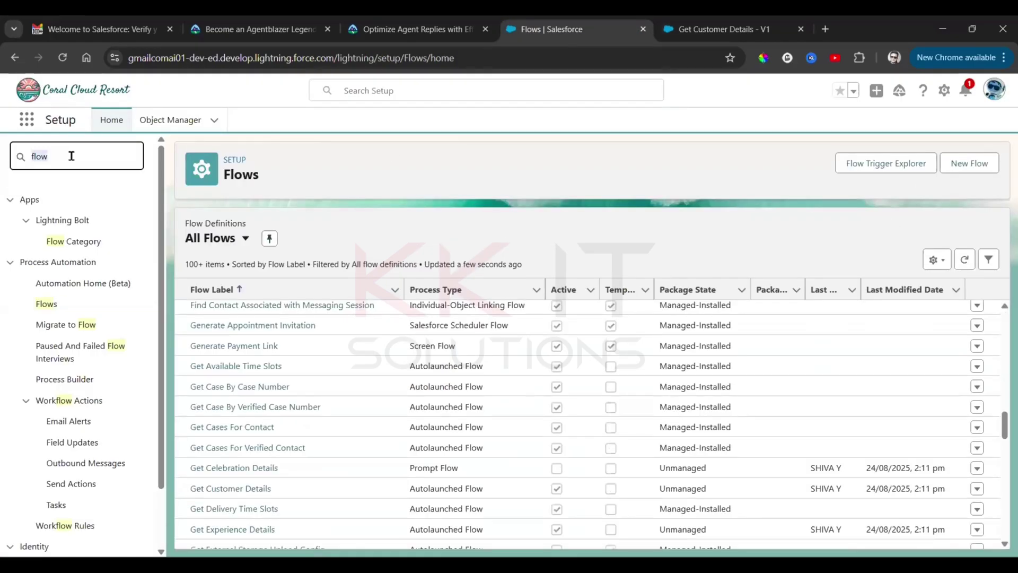
text(Agent)
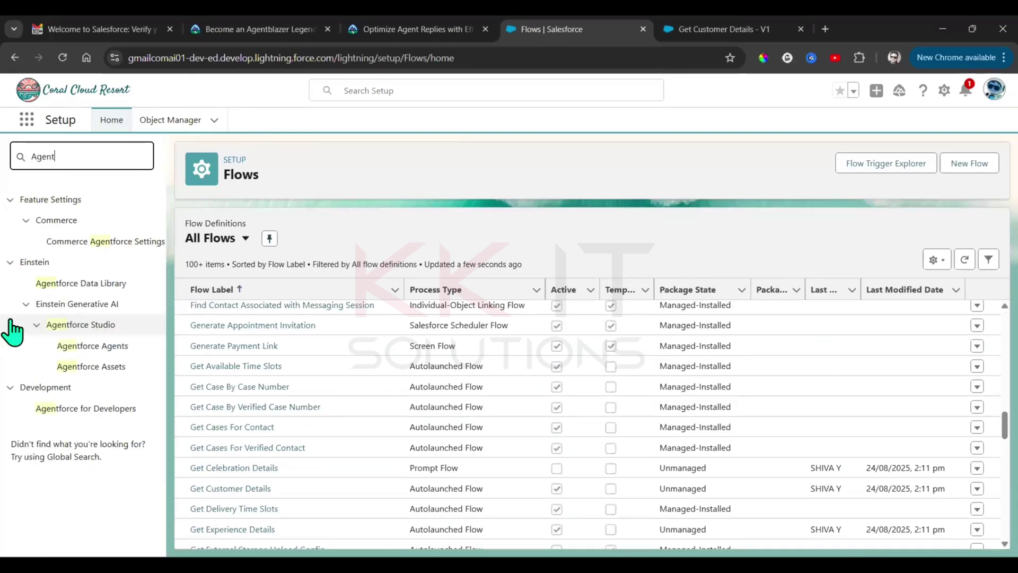
click(109, 345)
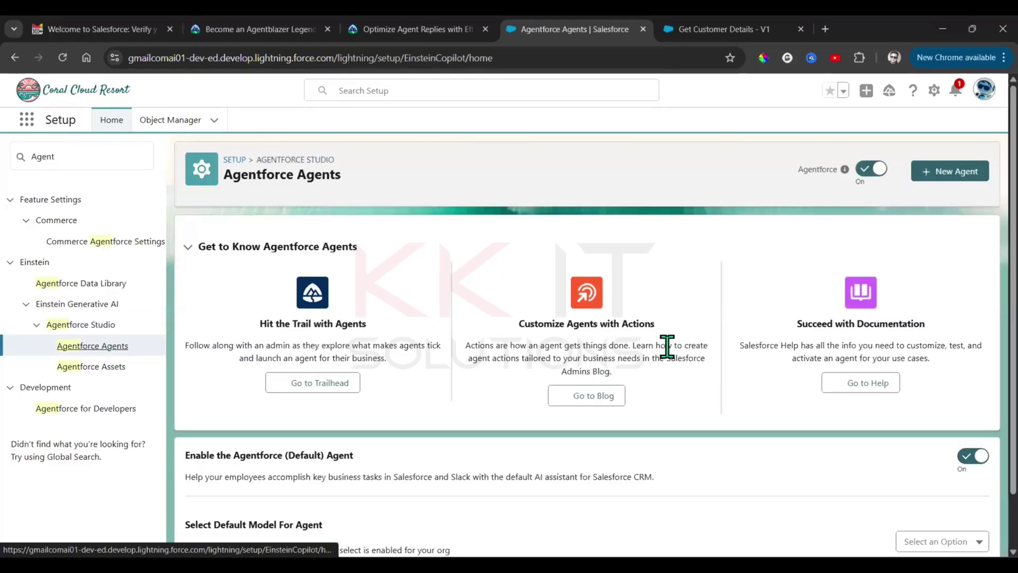
scroll(667, 347, down, 3)
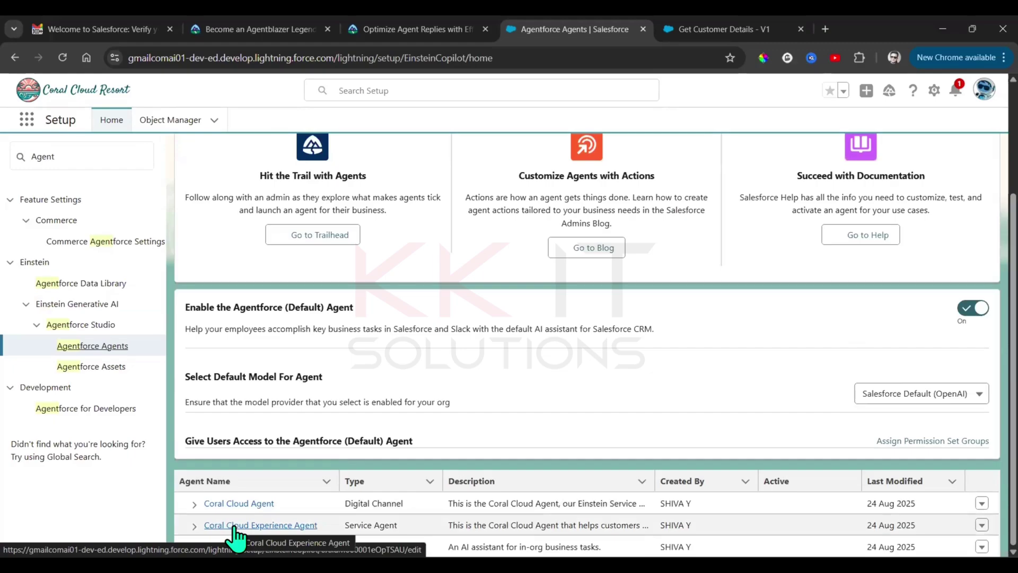
- Open the Coral Cloud Experience Agent in Agentforce Builder and activate it, ignoring the configuration issues
click(234, 526)
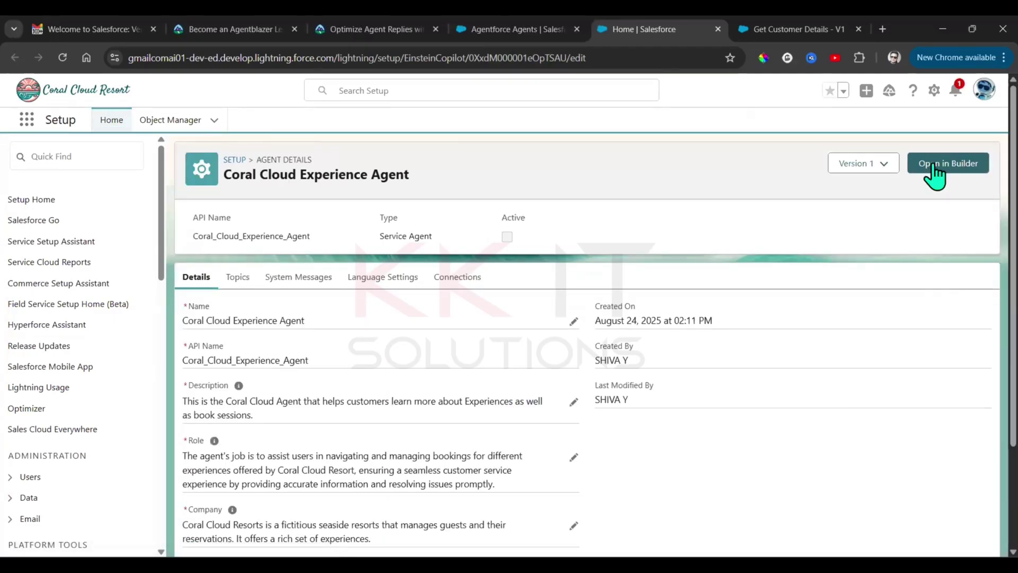
click(933, 164)
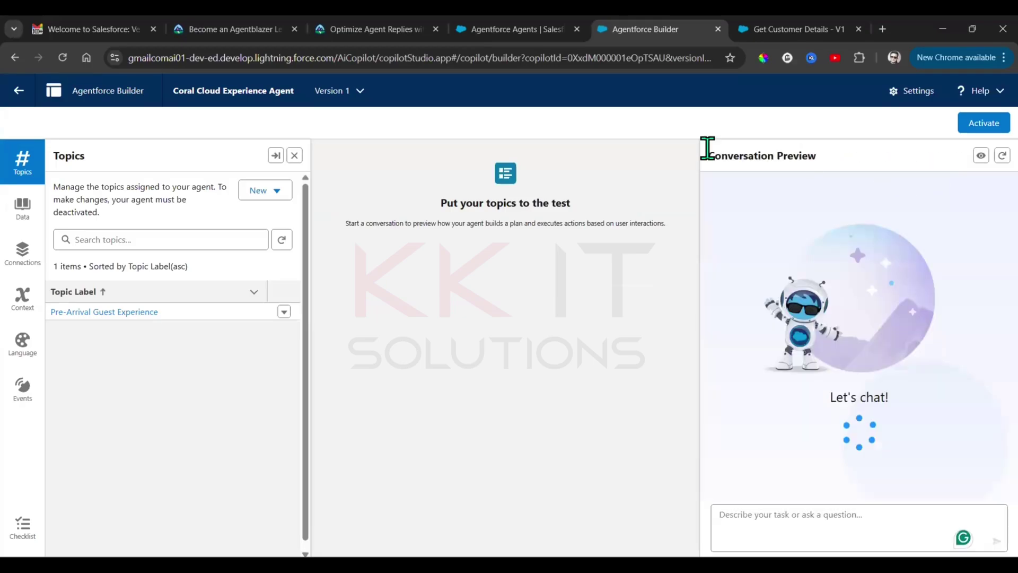
click(976, 129)
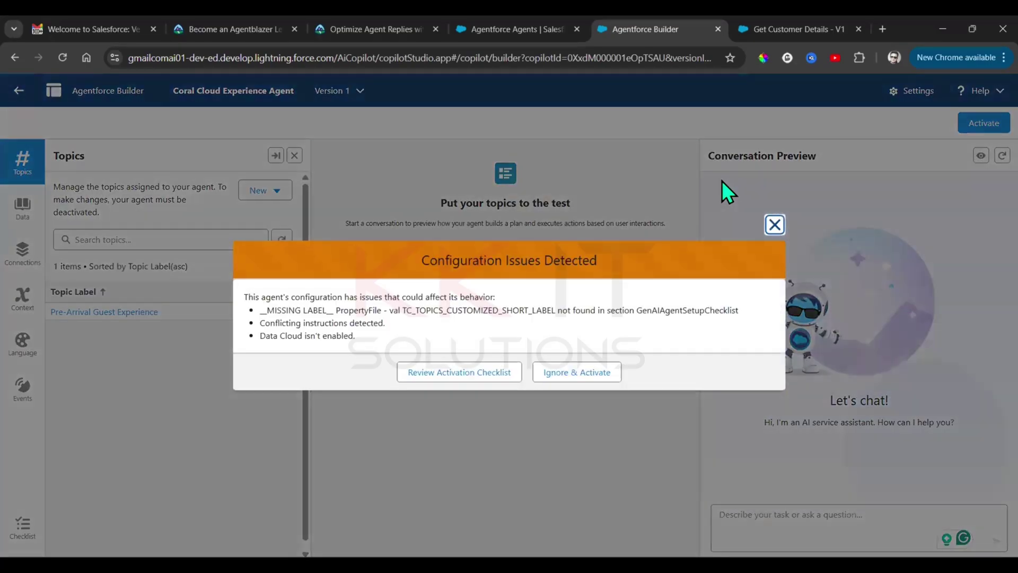
click(555, 372)
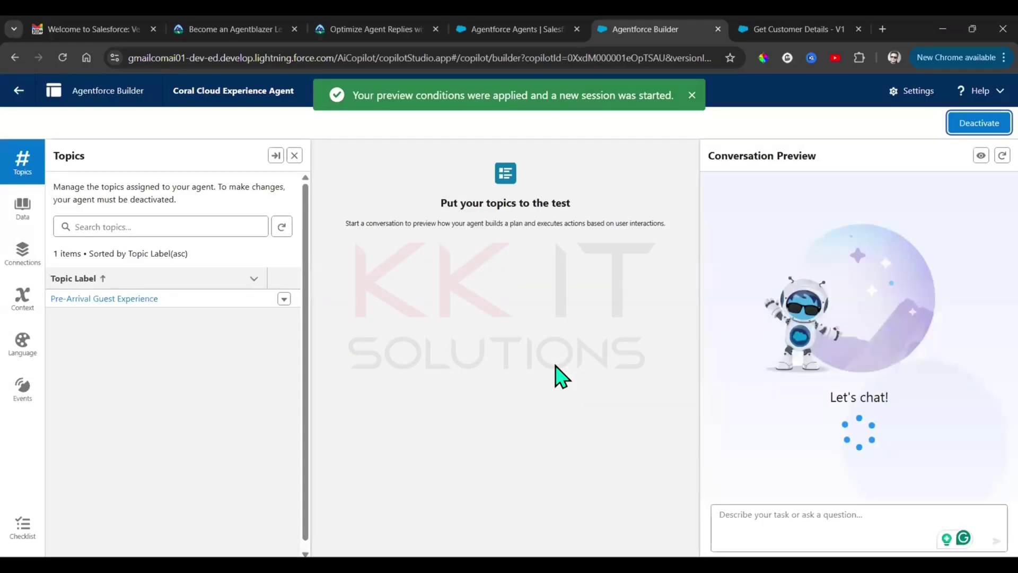
- Return to Setup, search for "Prompt", and open the Pre-Arrival Guest Welcome template in Prompt Builder
key(ctrl+shift+Tab)
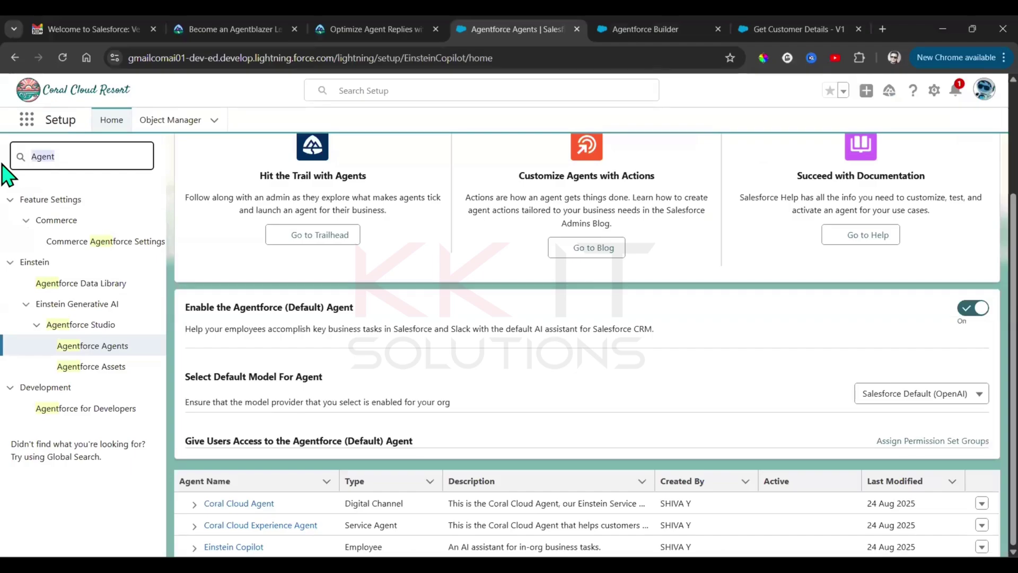
text(Prompt)
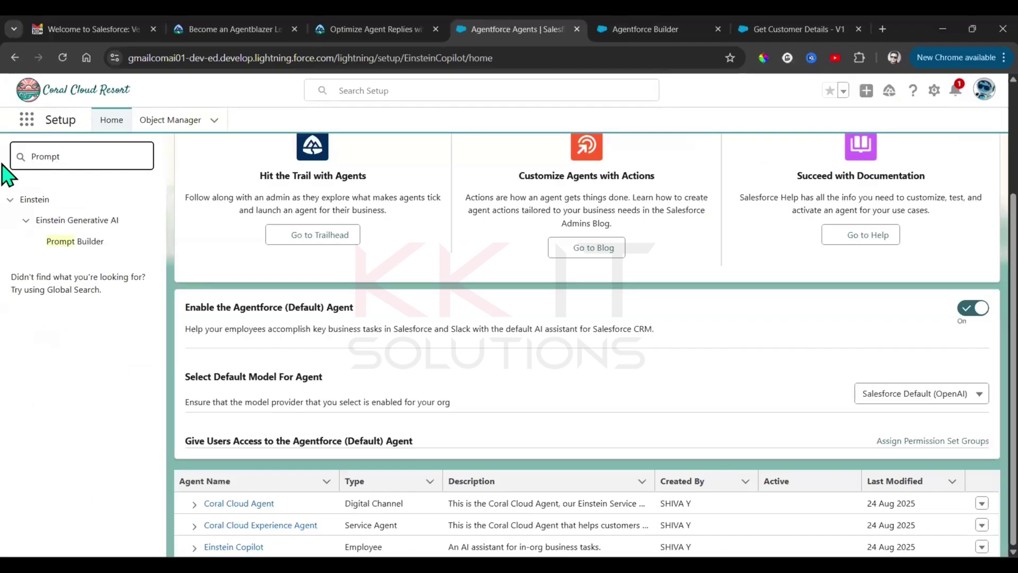
click(64, 242)
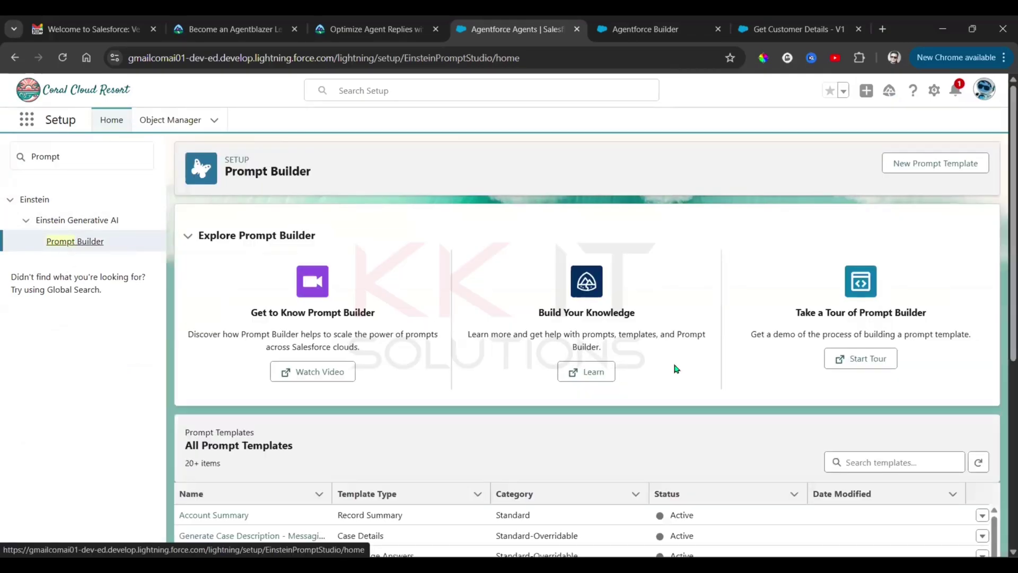
scroll(681, 371, down, 6)
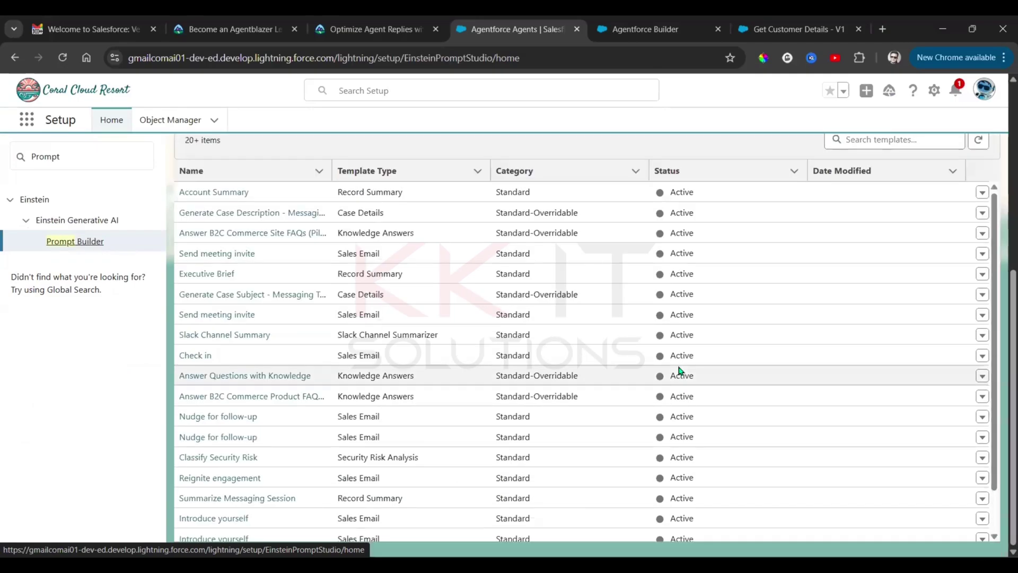
scroll(680, 370, down, 1)
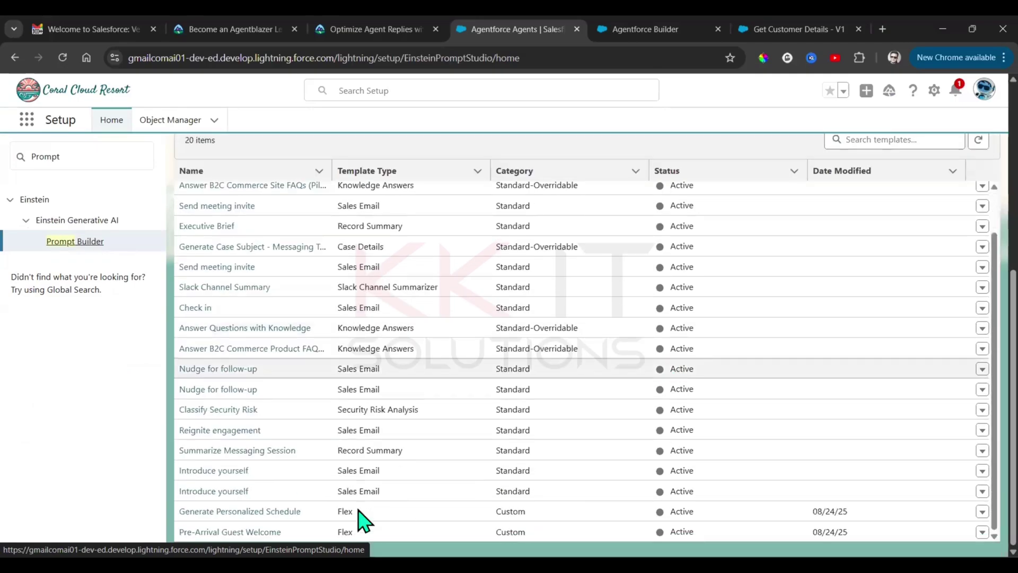
click(246, 533)
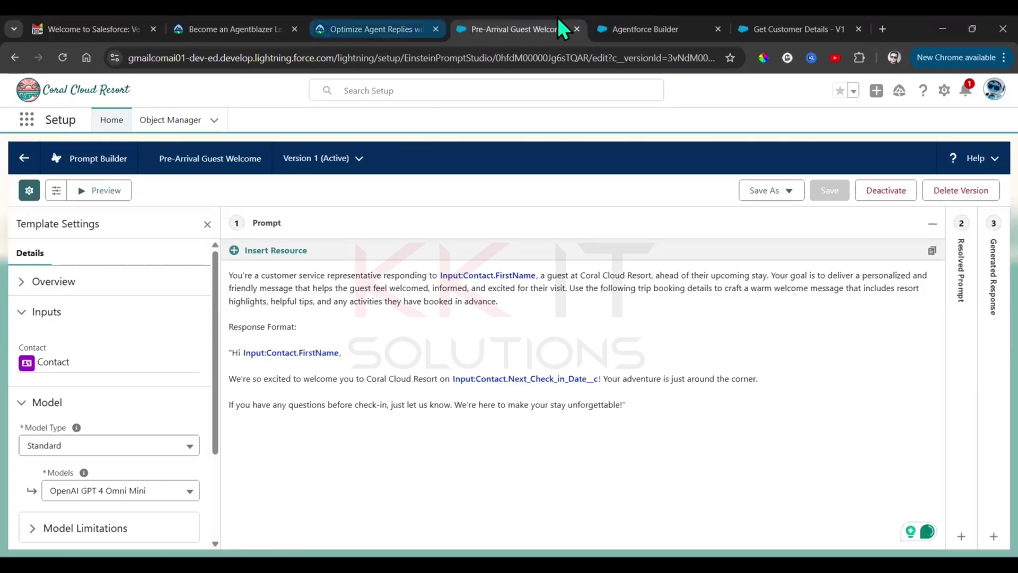
- Review in the challenge where to add the Get Celebration Details flow and return to the prompt template
click(343, 26)
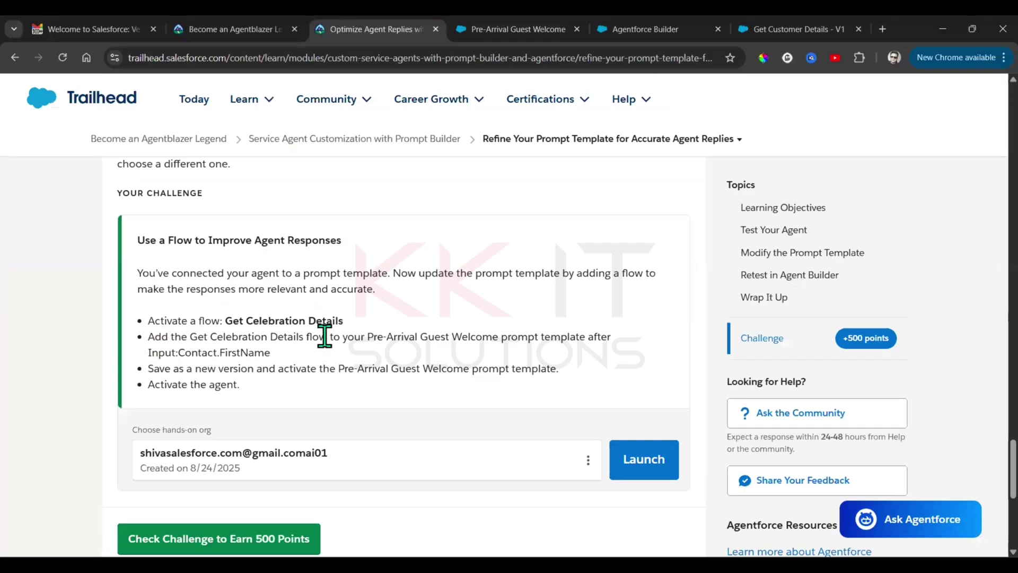
drag(150, 354, 311, 363)
click(275, 363)
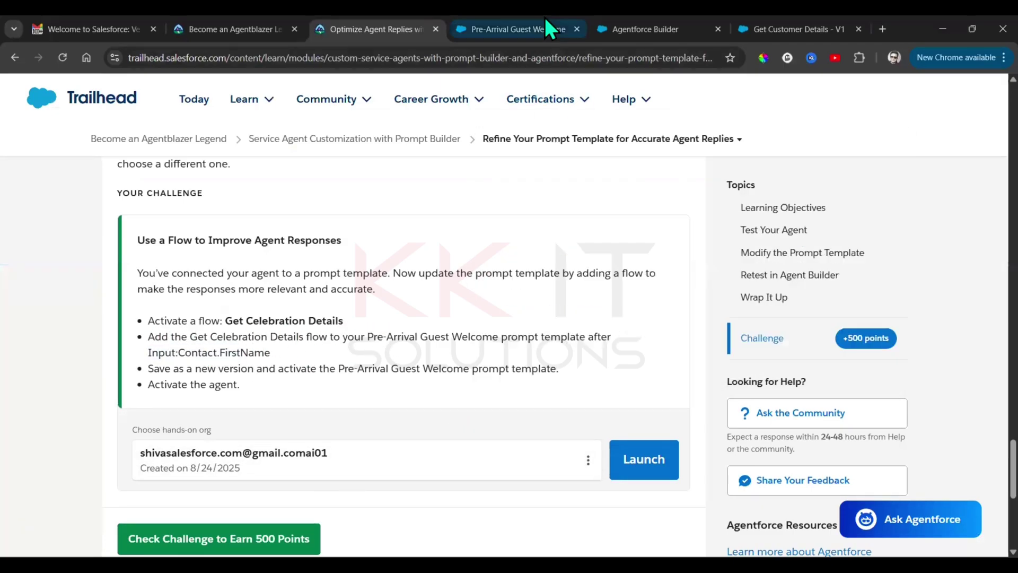
click(545, 29)
click(672, 29)
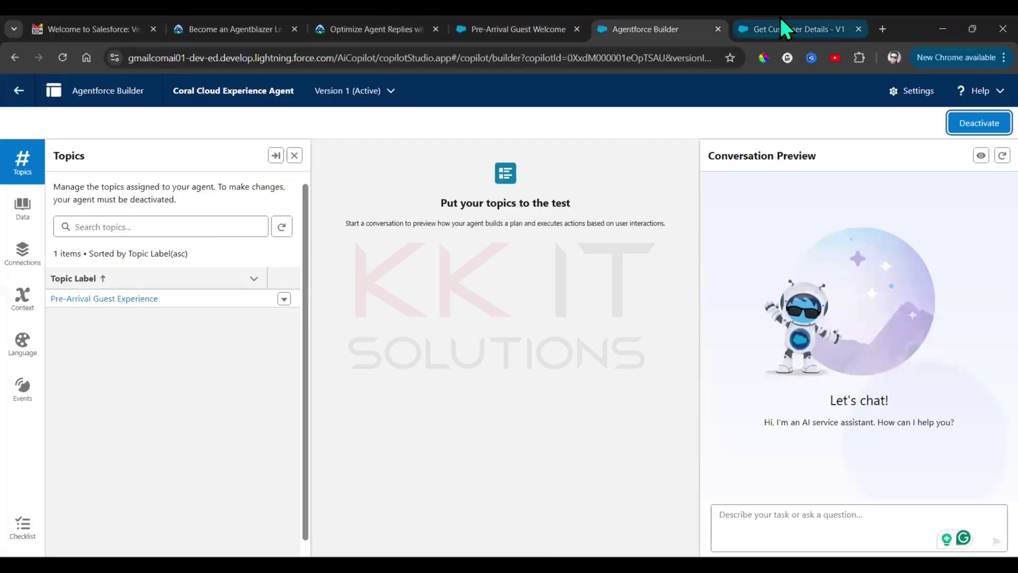
click(522, 23)
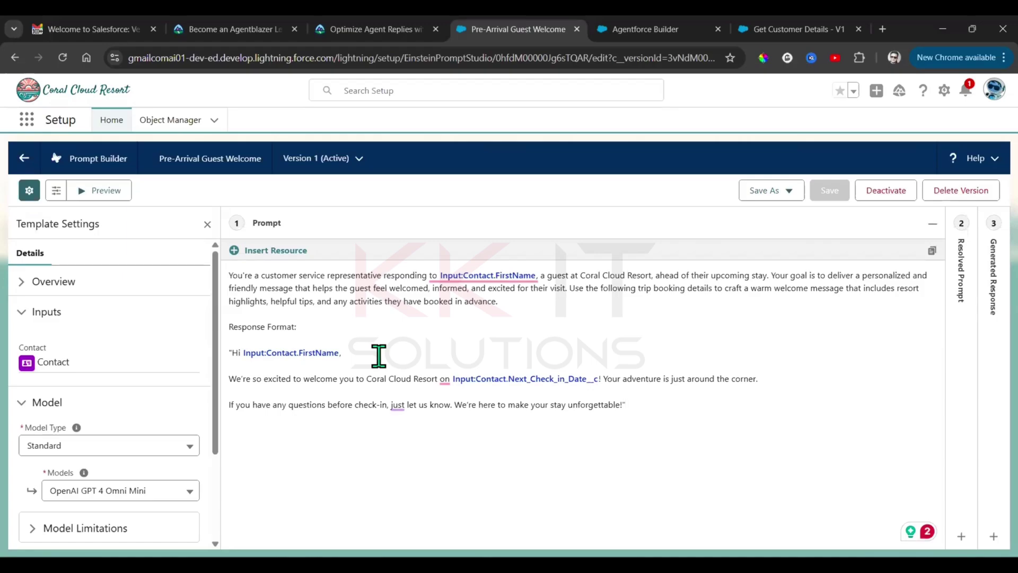
- Check which flow resources can be inserted after Input:Contact.FirstName in the template's greeting
click(480, 353)
click(262, 253)
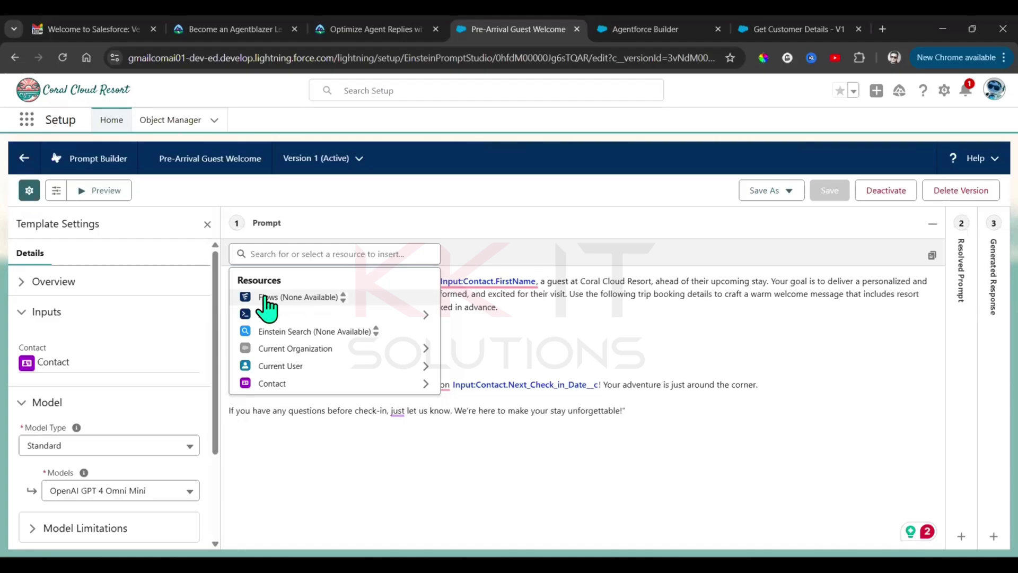
click(720, 358)
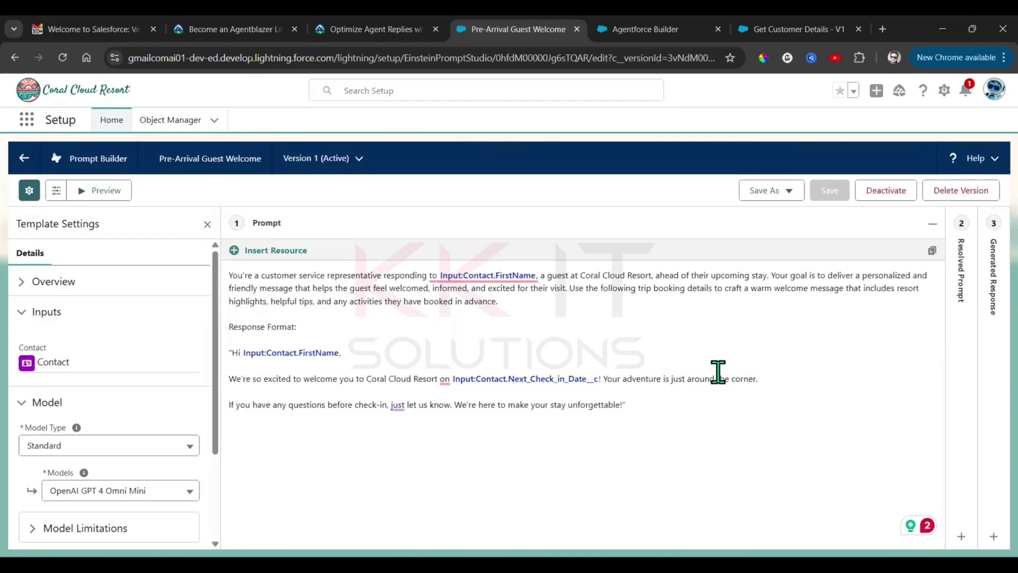
- Deactivate Version 1 of the Pre-Arrival Guest Welcome prompt template
click(908, 195)
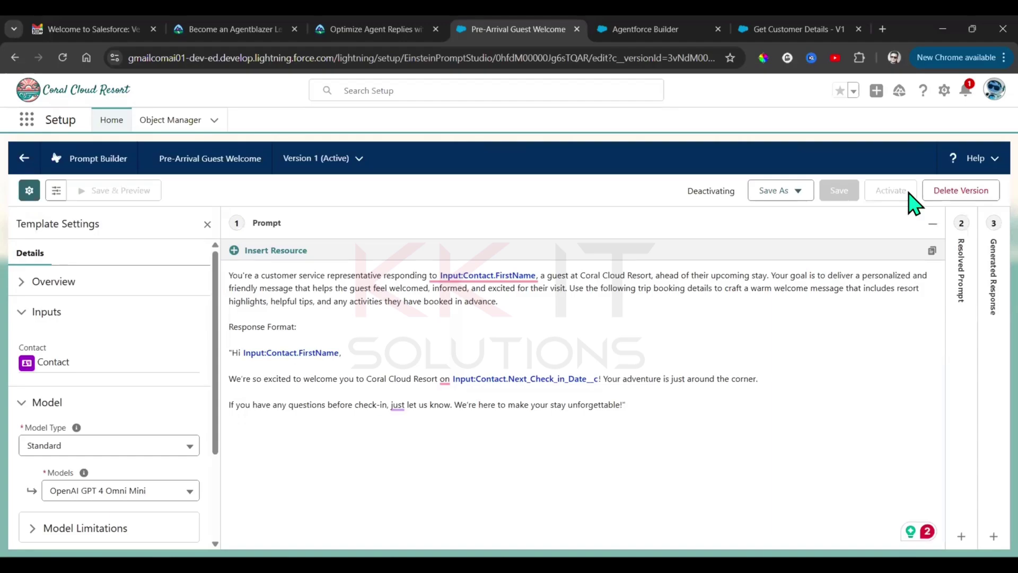
click(874, 365)
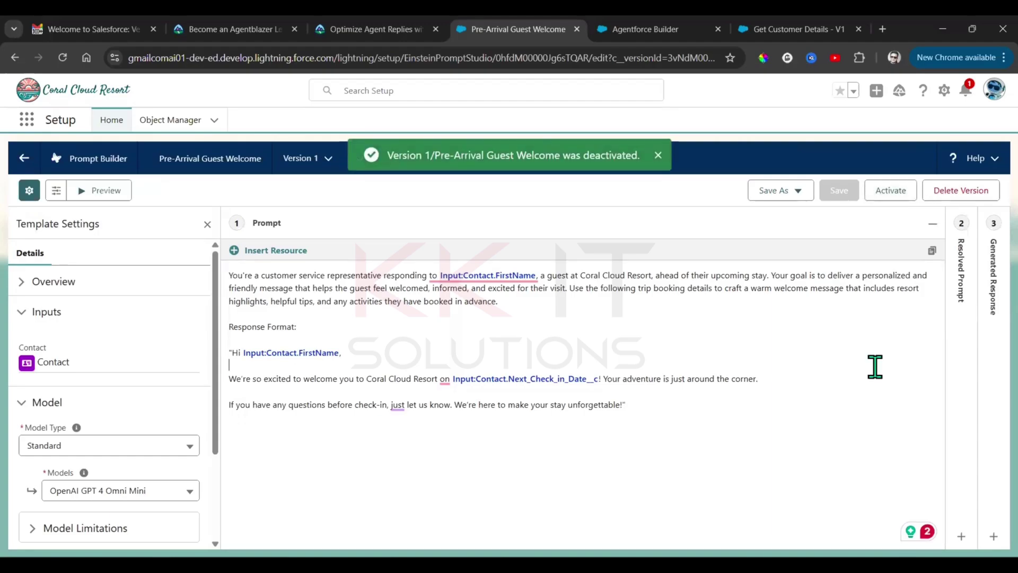
- Check the resources that can be inserted in the prompt and search the Contact resources for "flo"
click(255, 250)
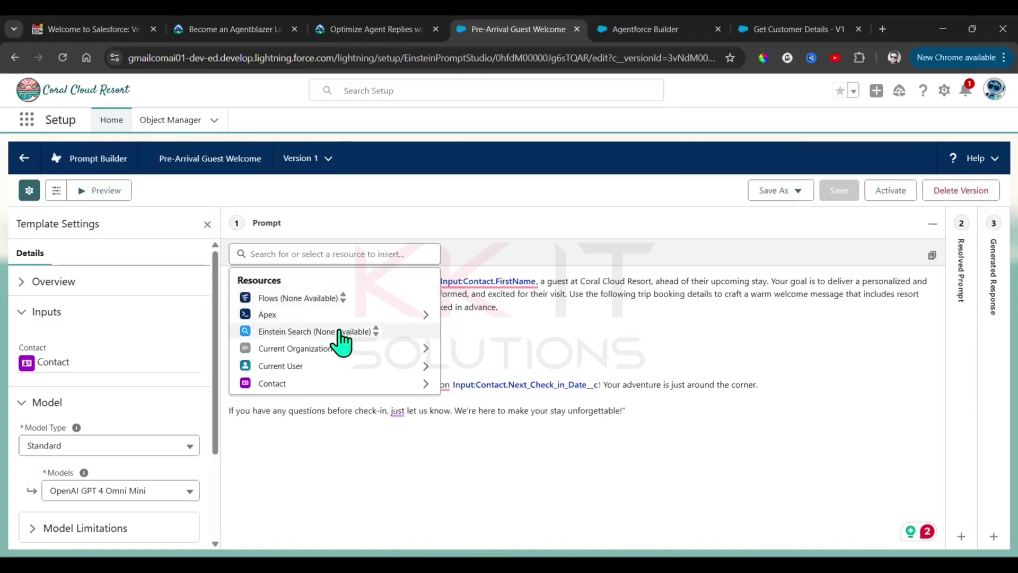
click(327, 383)
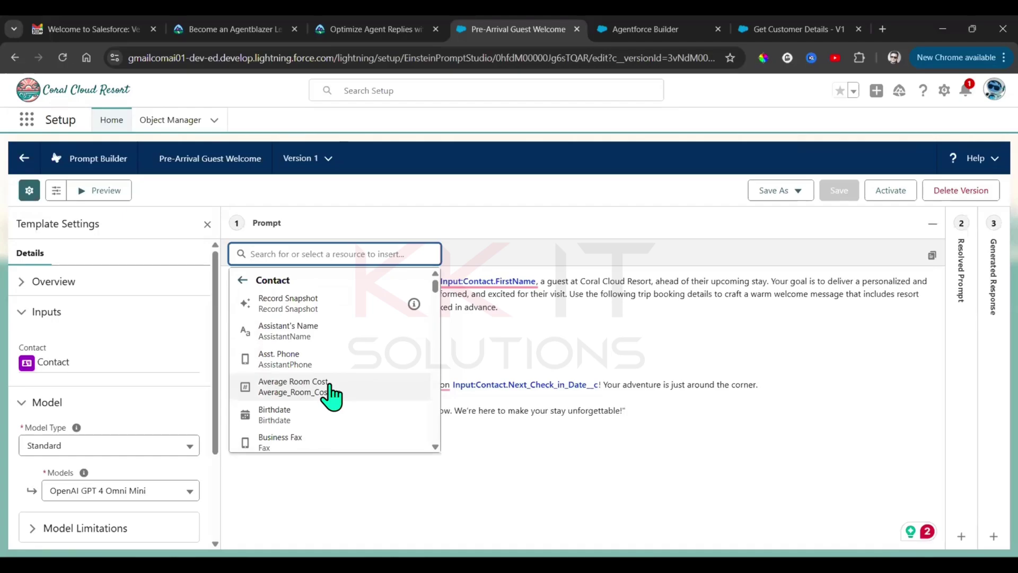
text(f)
text(i)
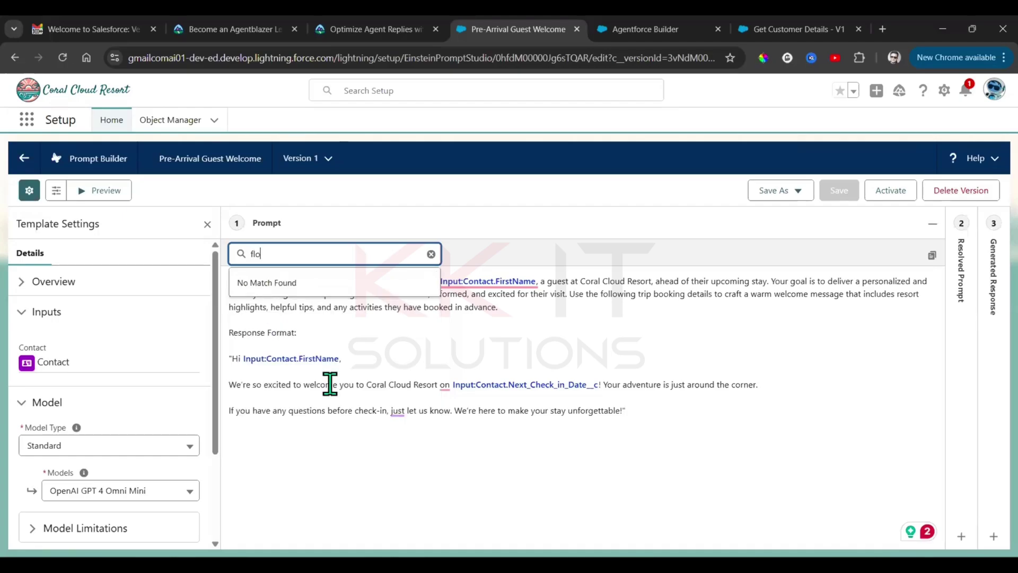
key(BackSpace)
key(BackSpace)
key(BackSpace)
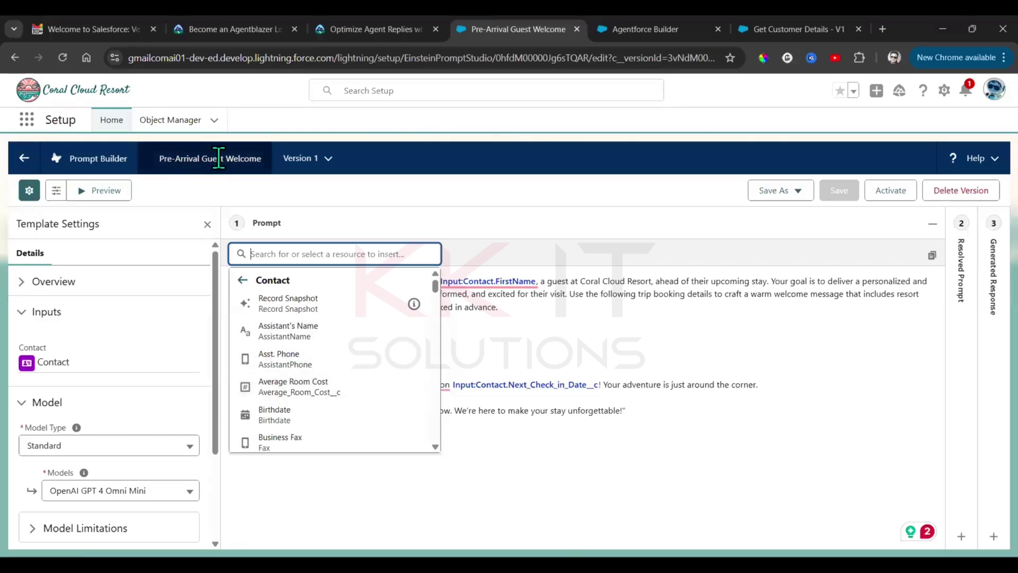
click(595, 349)
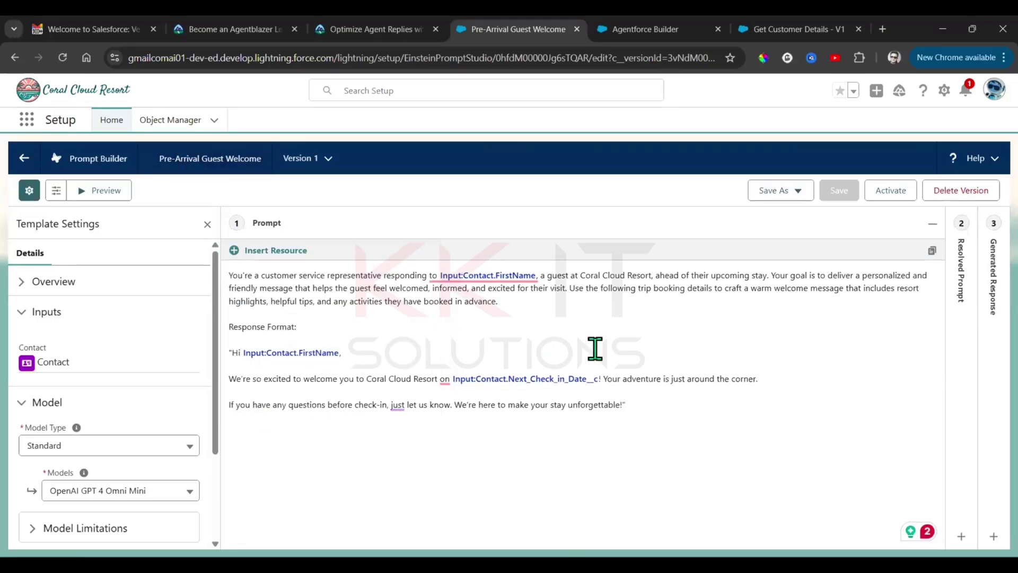
- Switch to the Get Customer Details flow, reload it, and save it as a new version
click(799, 29)
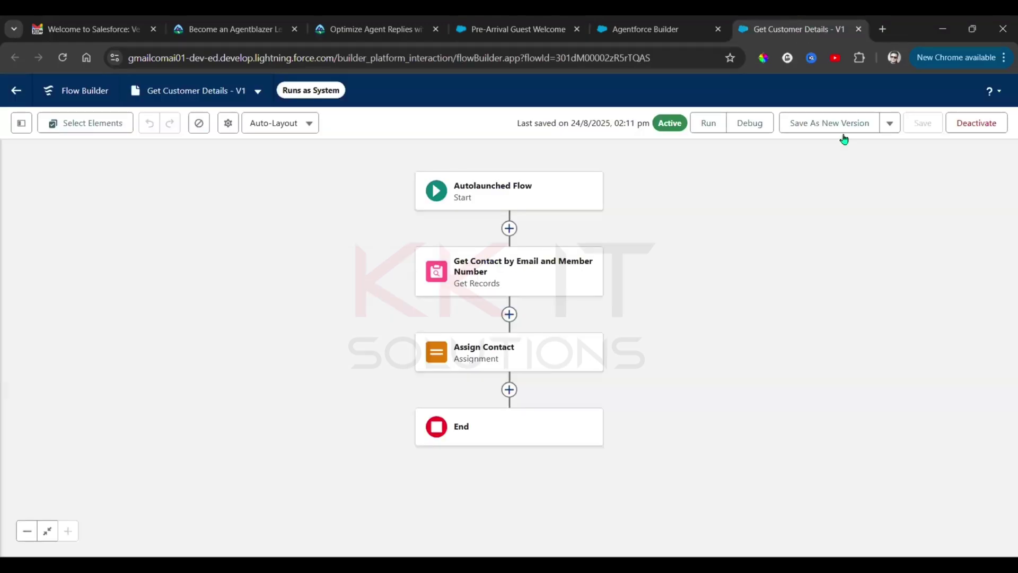
click(73, 52)
click(843, 127)
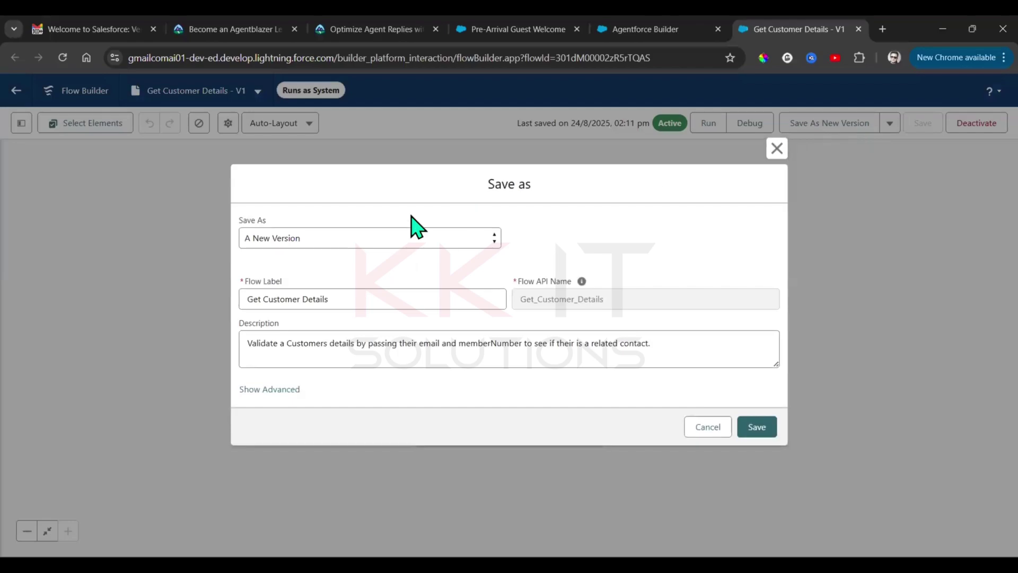
click(754, 427)
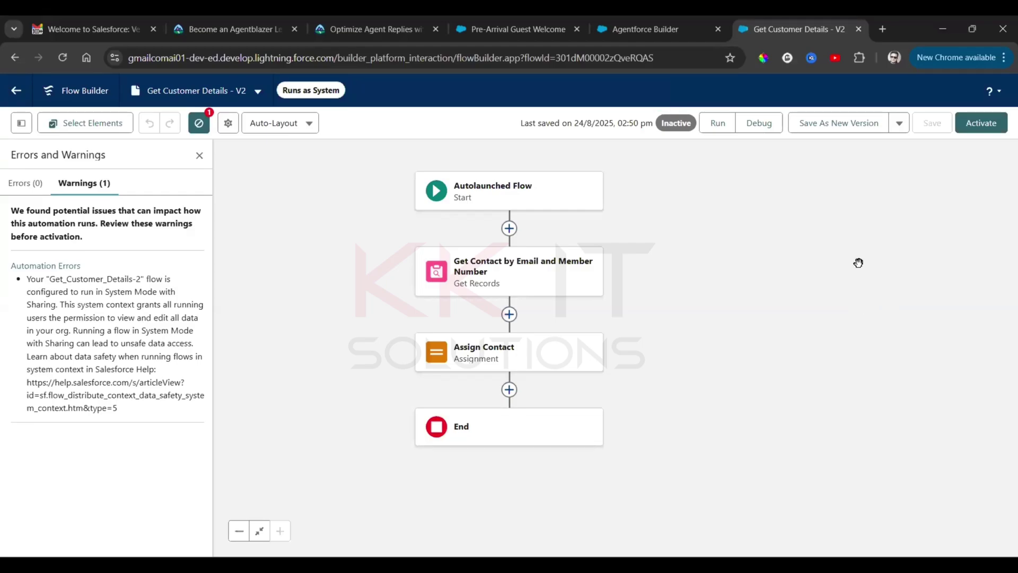
- Set the new flow version to run in System Context Without Sharing—Access All Data, and save and activate it
click(232, 124)
click(251, 365)
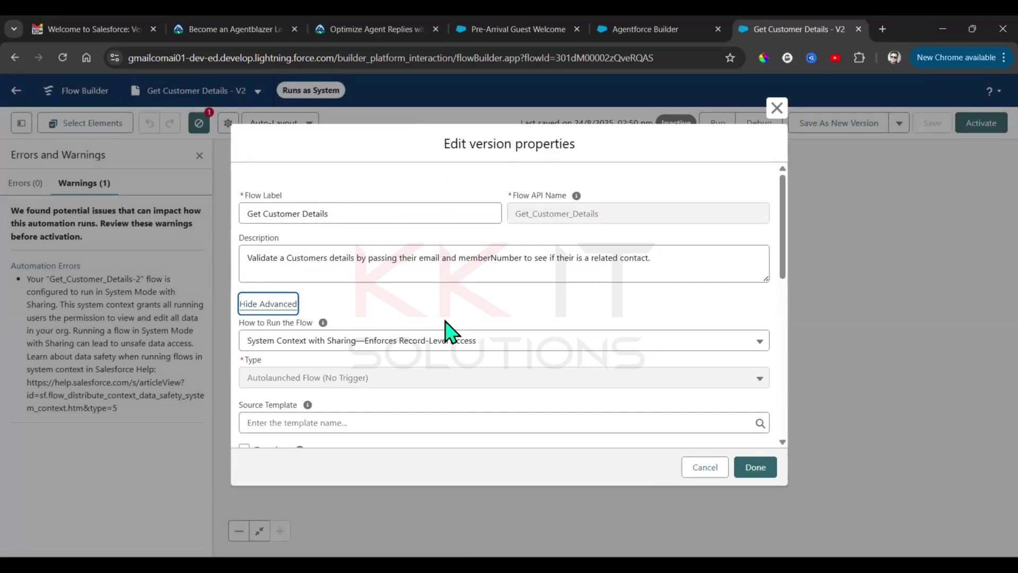
scroll(447, 331, down, 1)
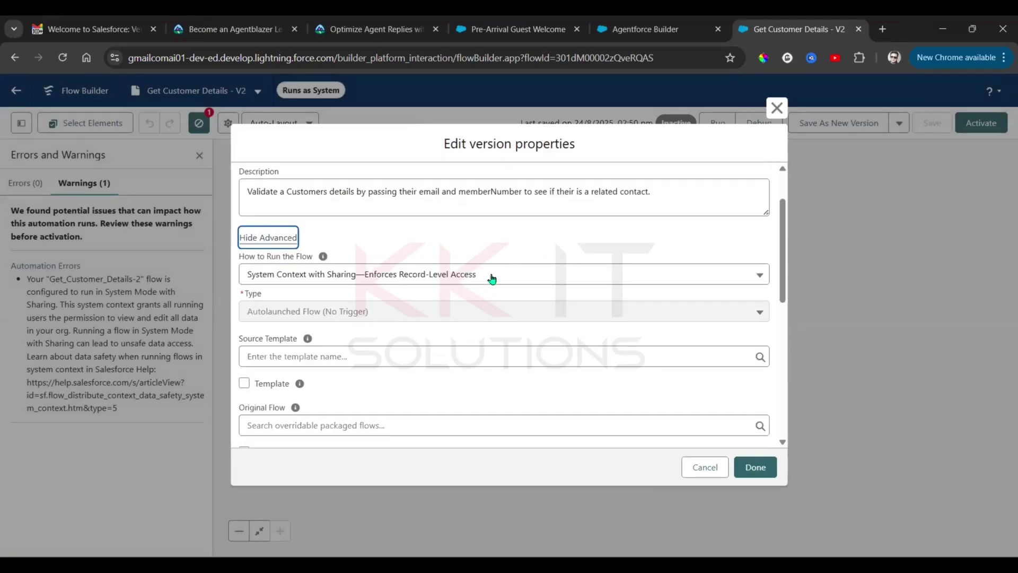
click(491, 275)
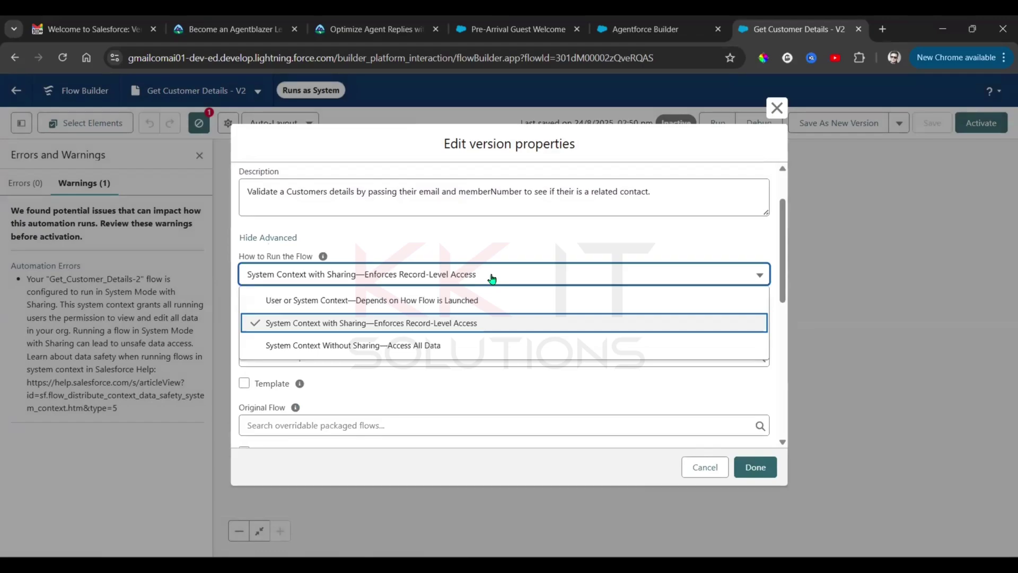
click(404, 346)
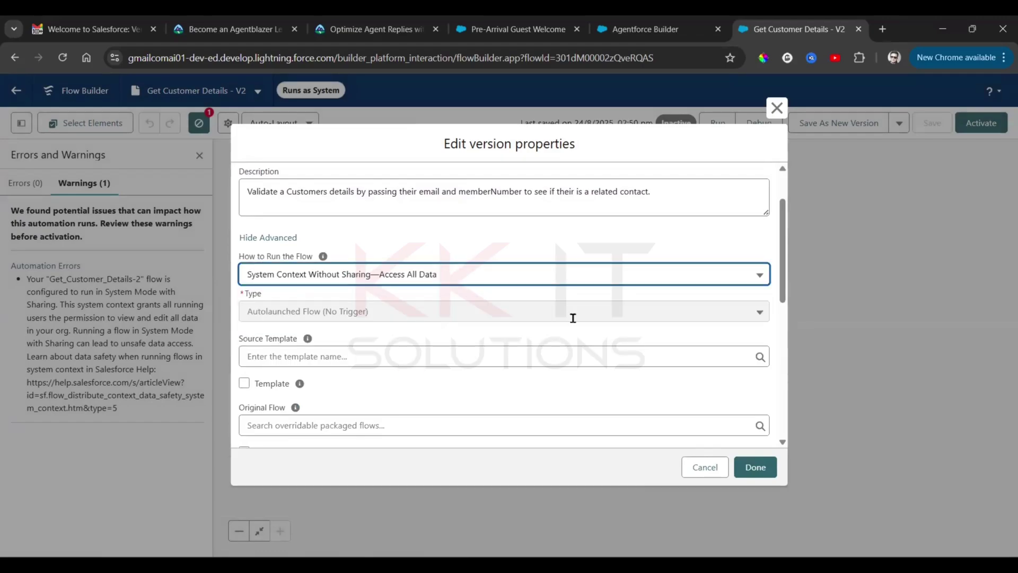
click(752, 475)
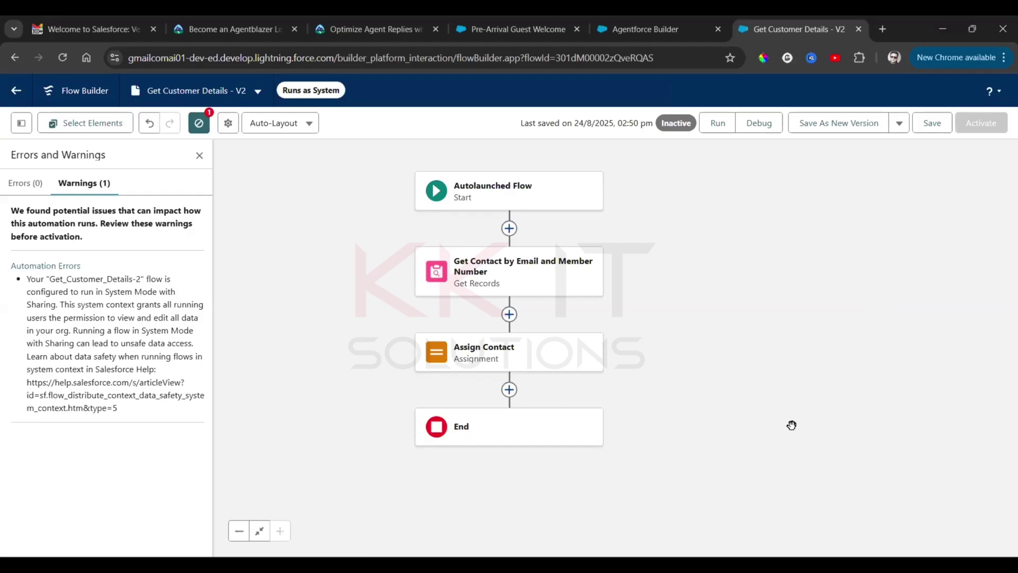
click(933, 125)
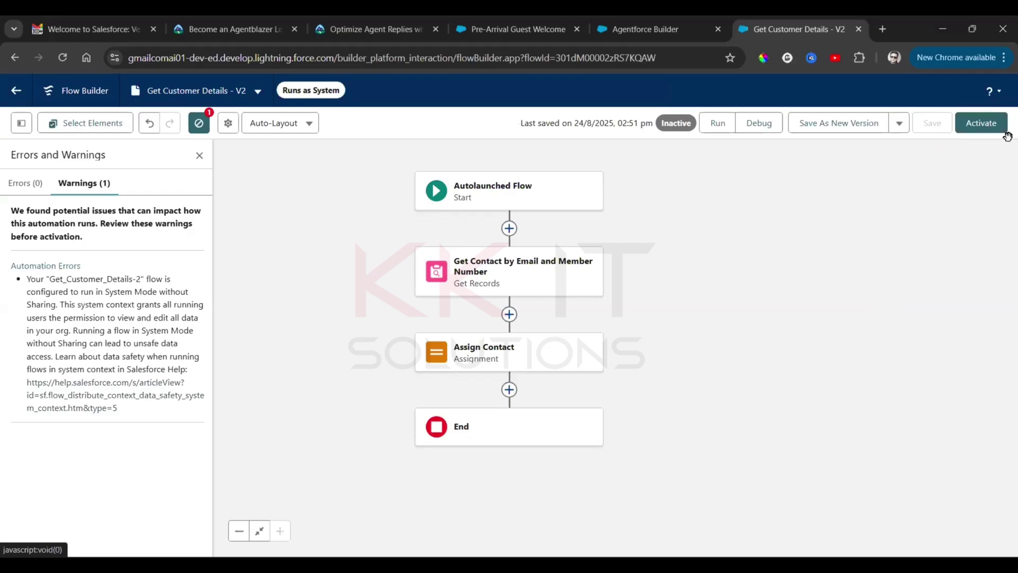
click(978, 127)
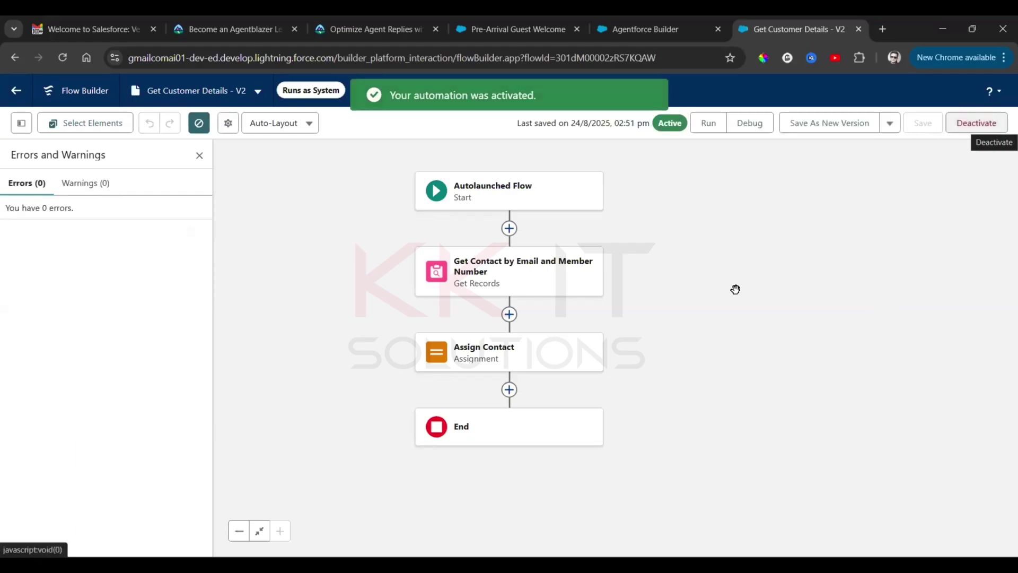
- Return to the Pre-Arrival Guest Welcome template, reload it, and check which flow resources can be inserted in the prompt
click(559, 21)
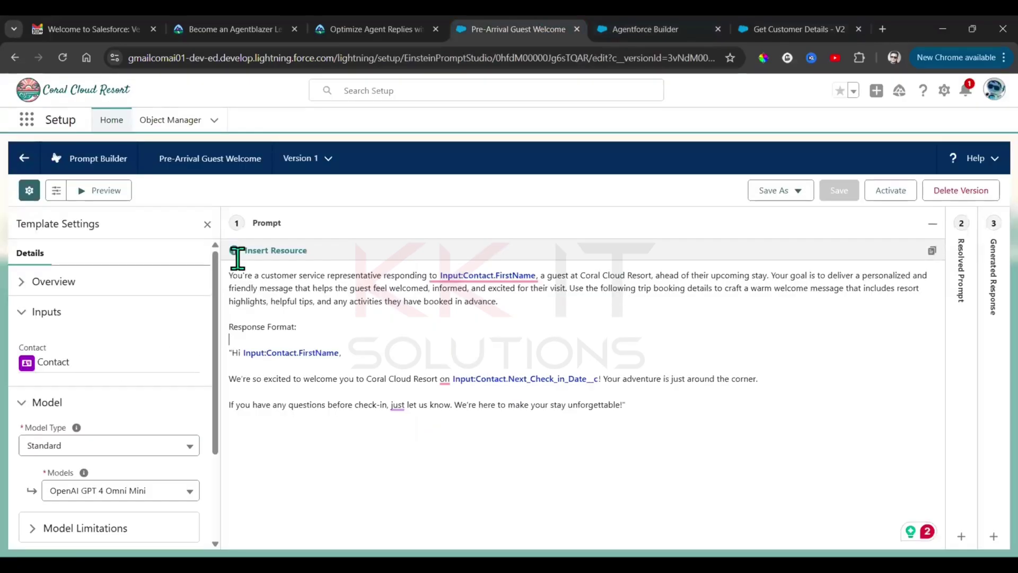
click(63, 57)
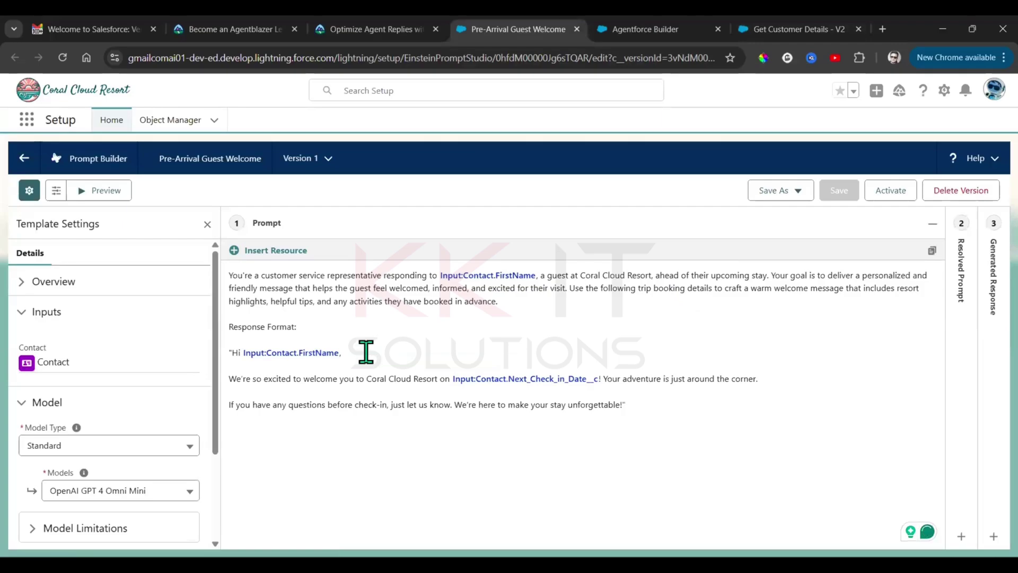
click(268, 250)
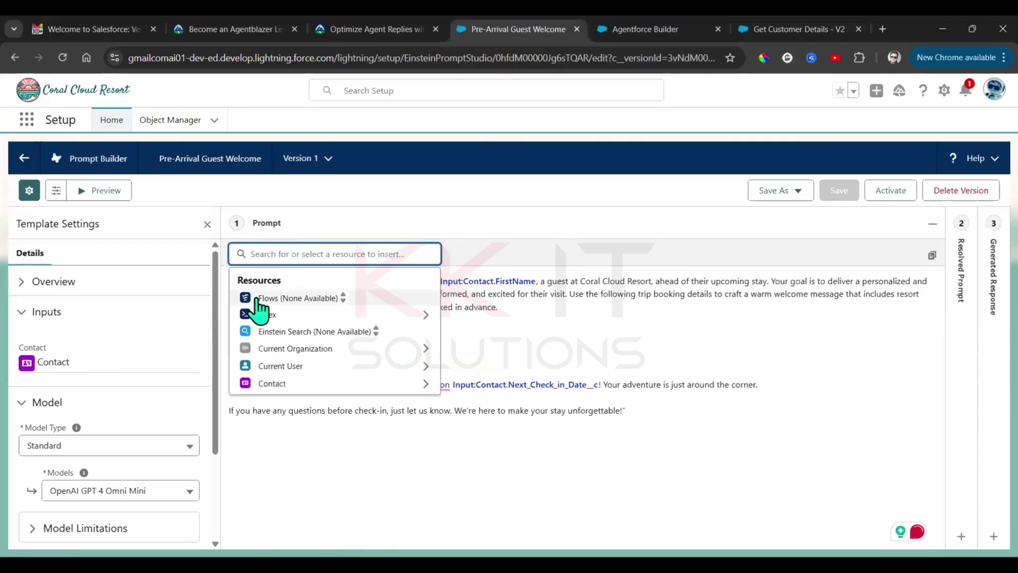
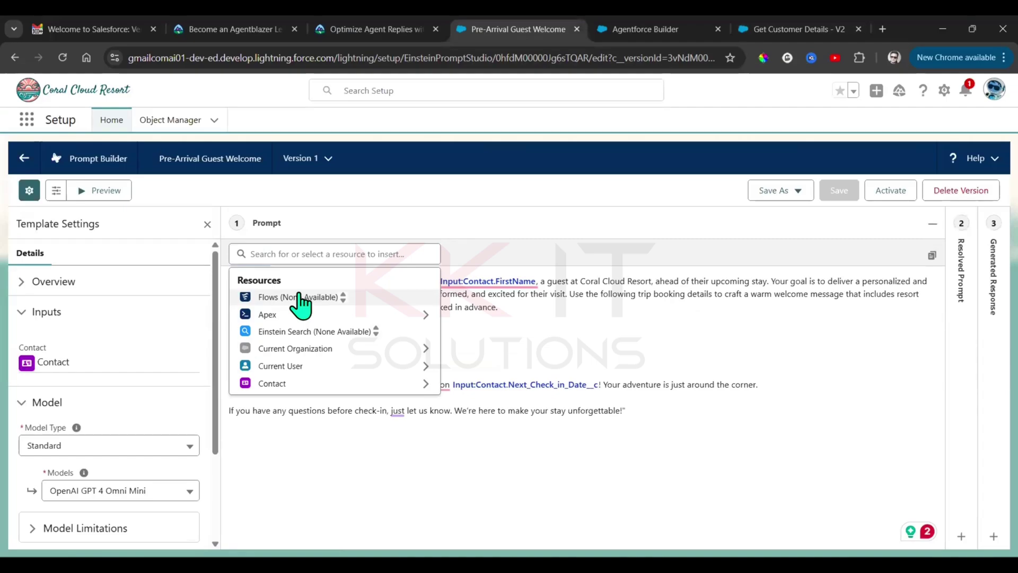
click(424, 315)
click(529, 333)
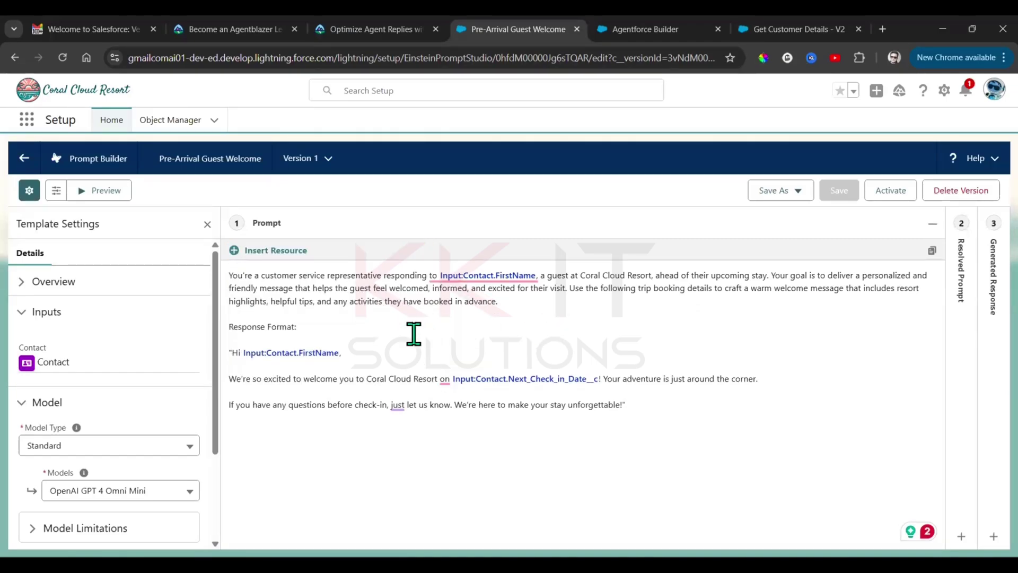
click(370, 352)
click(259, 225)
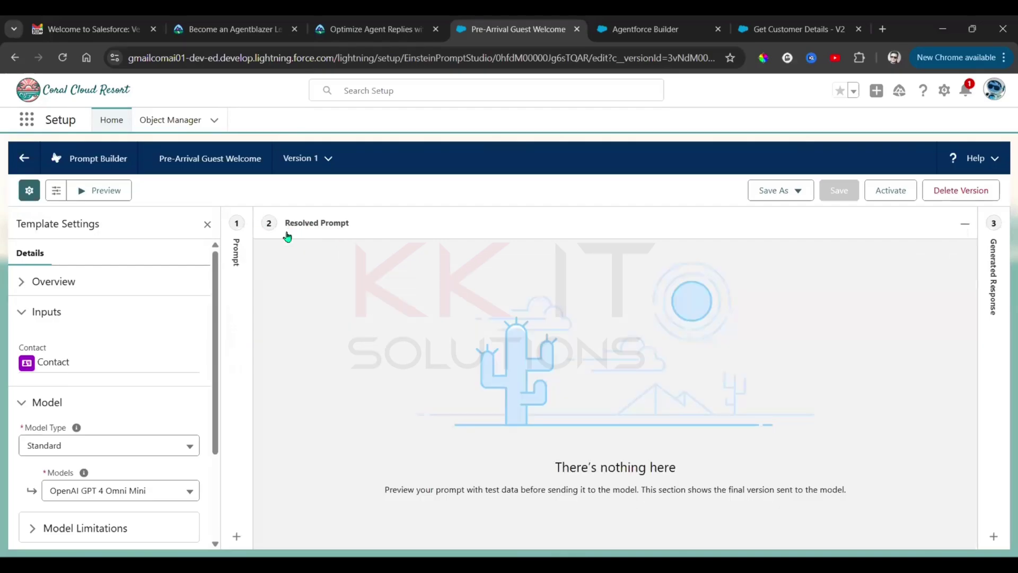
click(239, 223)
click(229, 246)
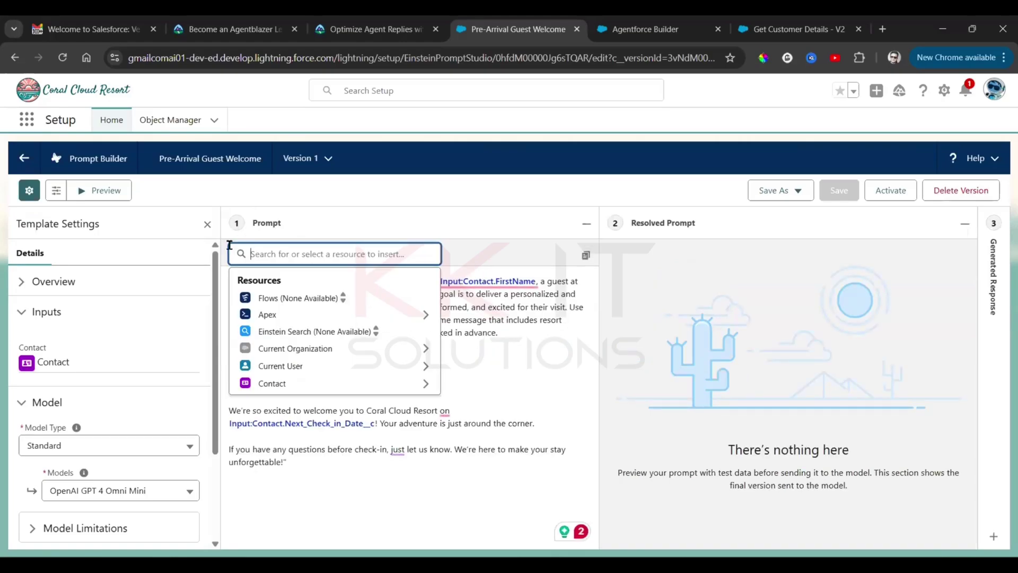
- Reload the Get Customer Details flow and set how it runs to User or System Context—Depends on How Flow is Launched
click(770, 29)
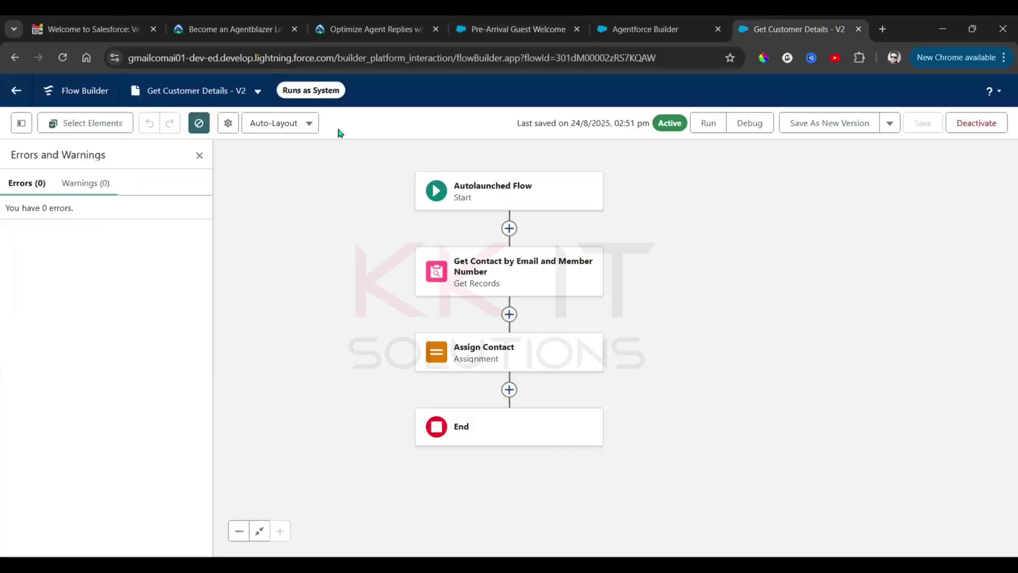
click(64, 57)
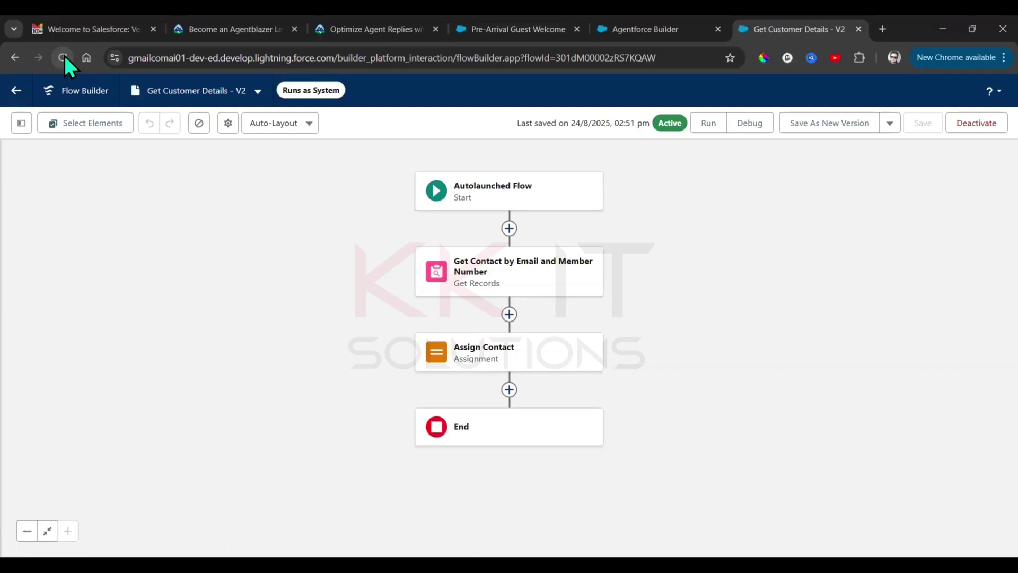
click(228, 122)
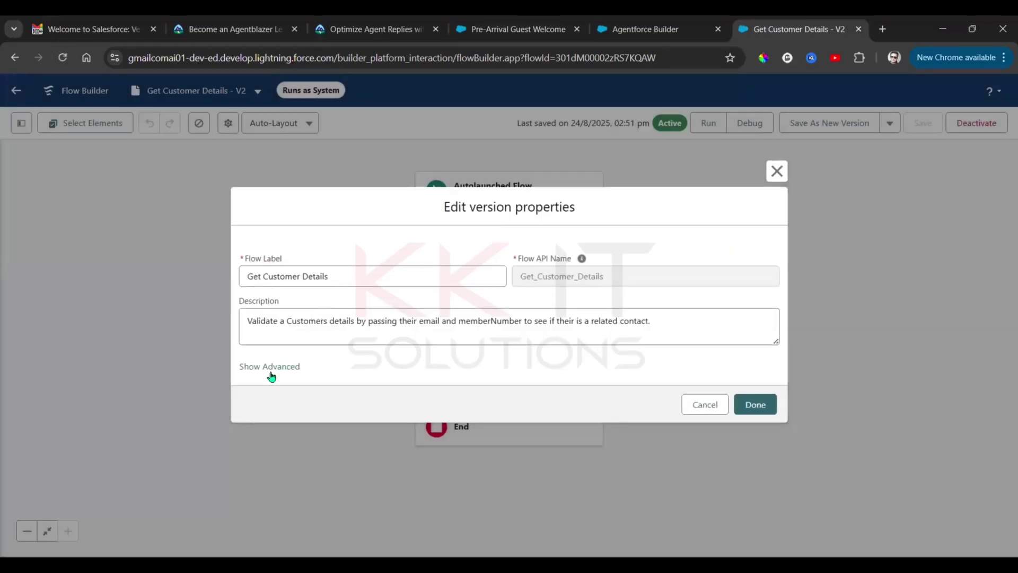
click(268, 366)
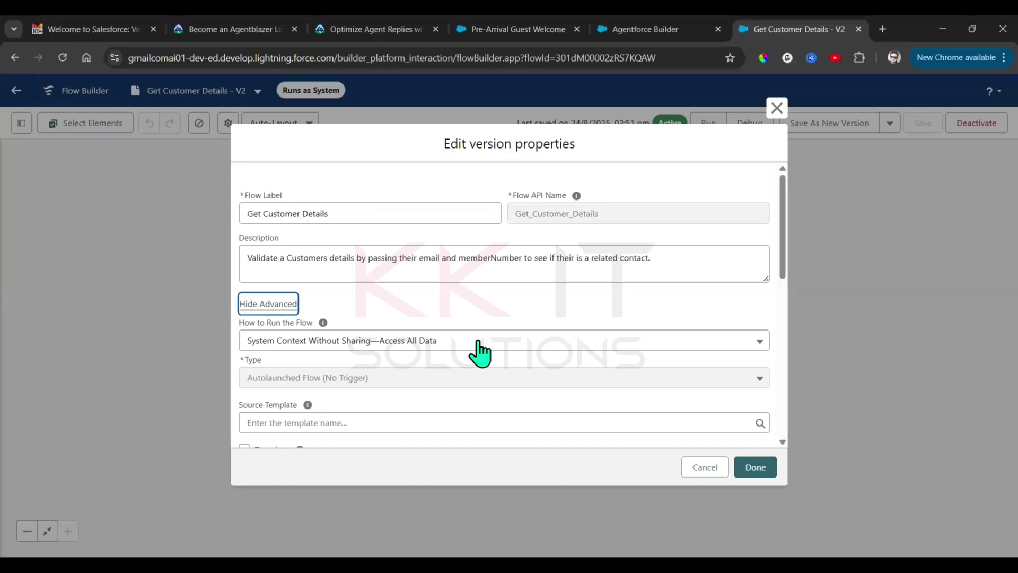
scroll(482, 350, down, 3)
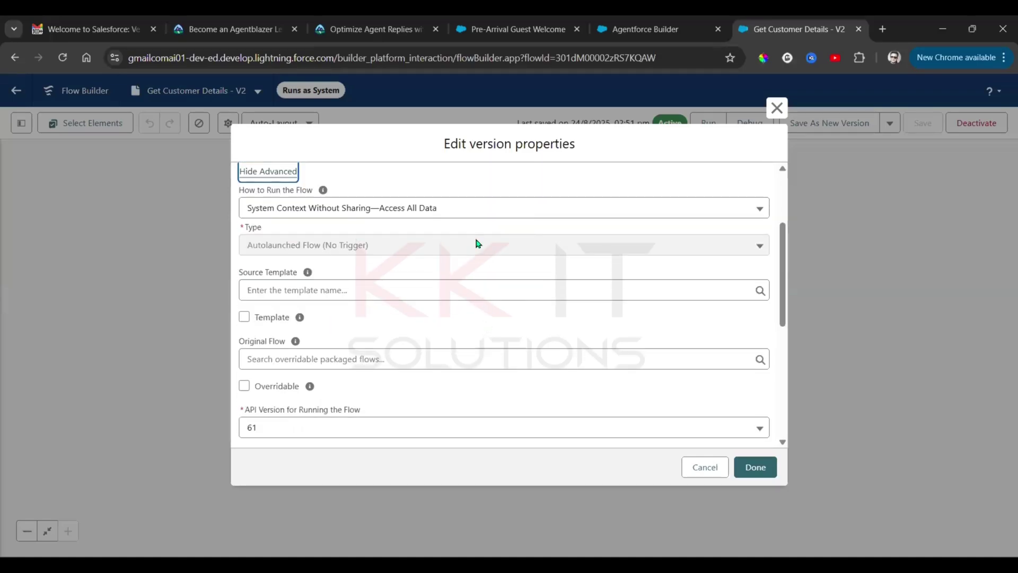
click(477, 207)
click(432, 232)
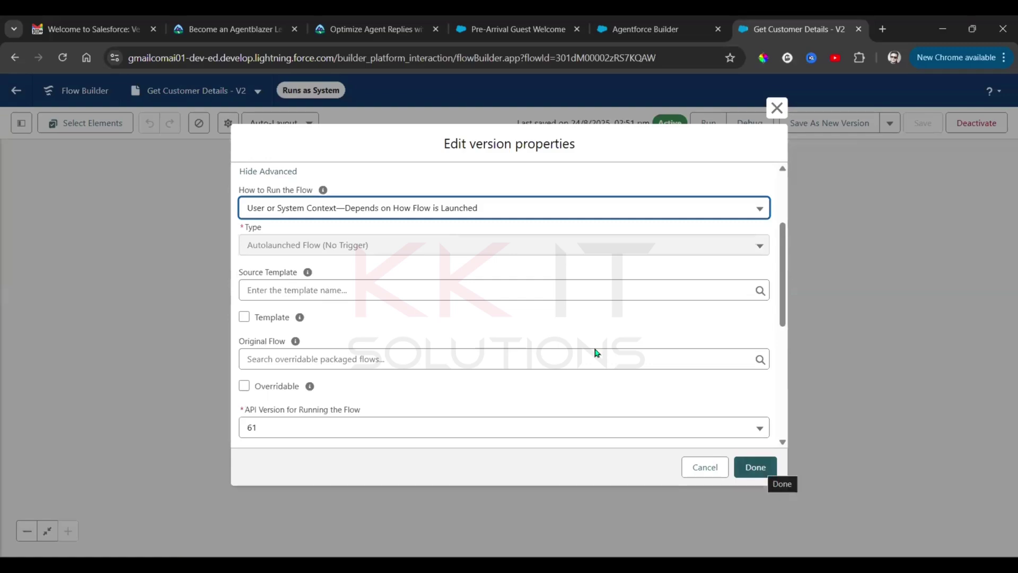
scroll(575, 338, down, 5)
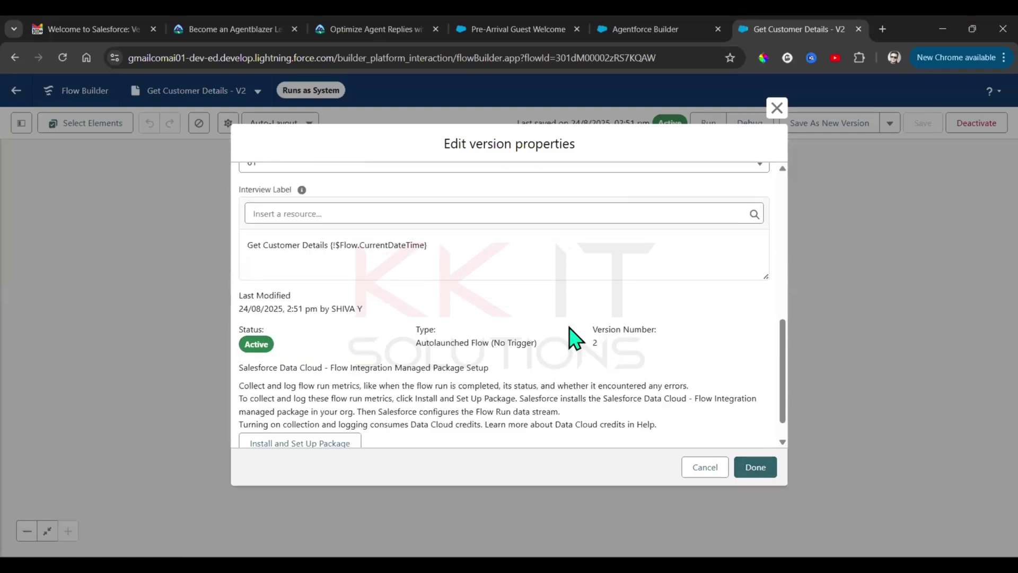
scroll(575, 338, down, 1)
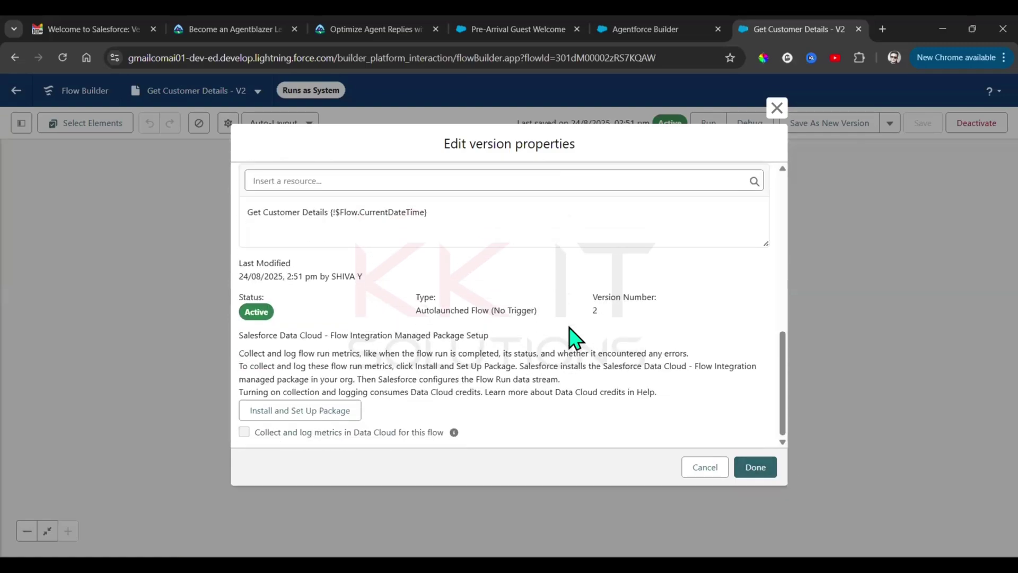
scroll(537, 313, up, 6)
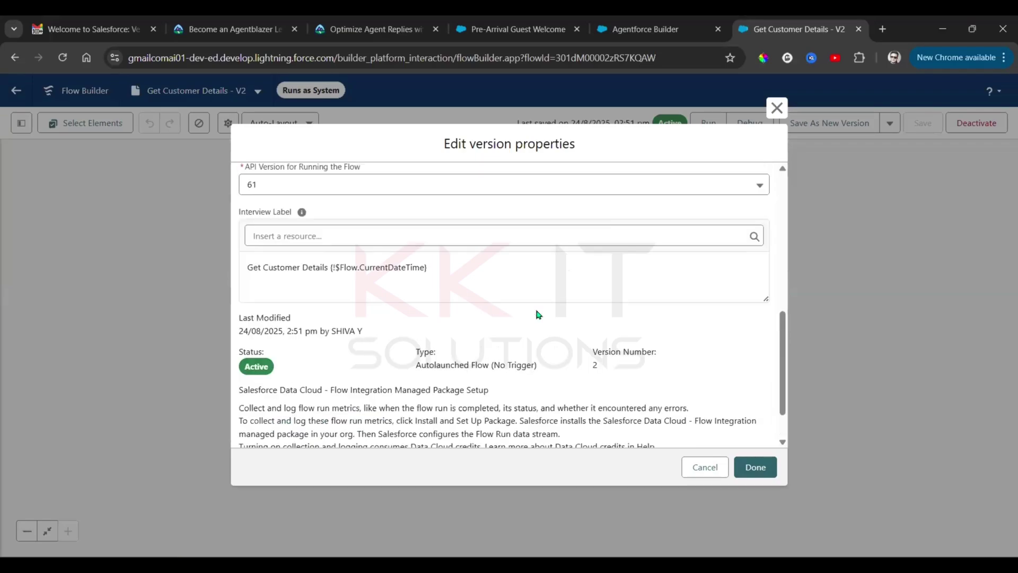
click(756, 467)
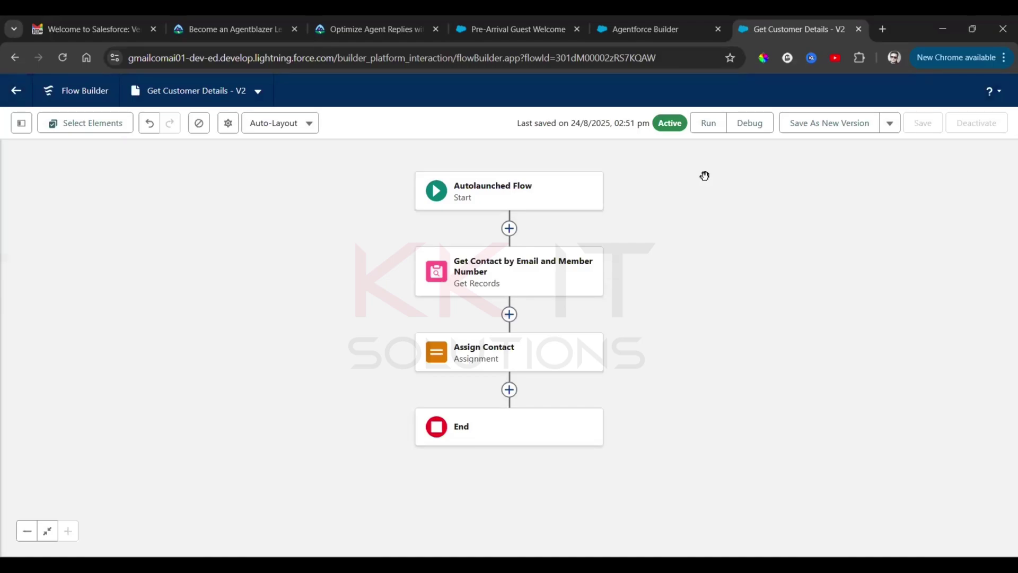
- Save the Get Customer Details flow as a new version and activate that version
click(825, 128)
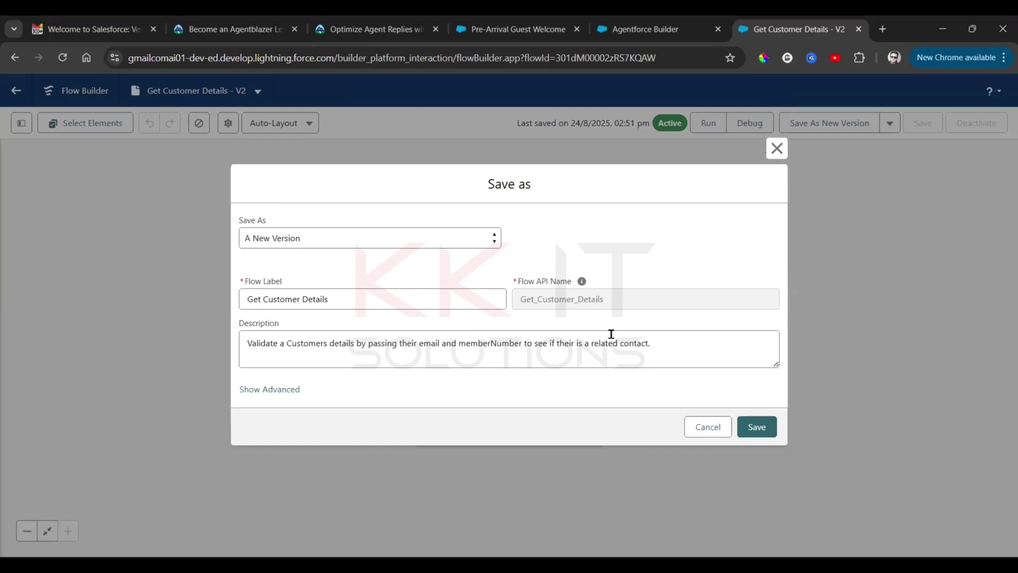
click(255, 388)
scroll(470, 343, down, 2)
click(754, 467)
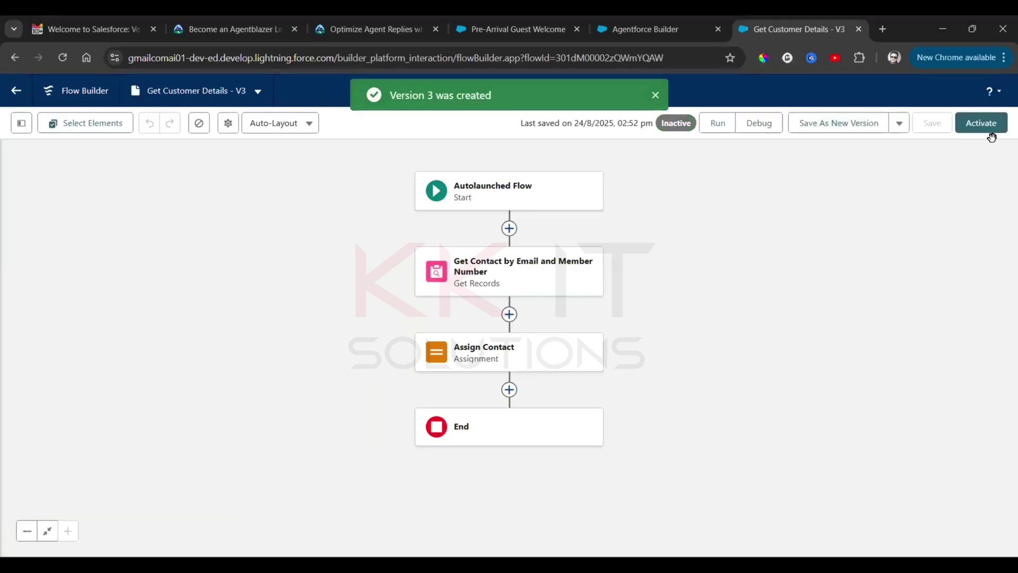
click(979, 125)
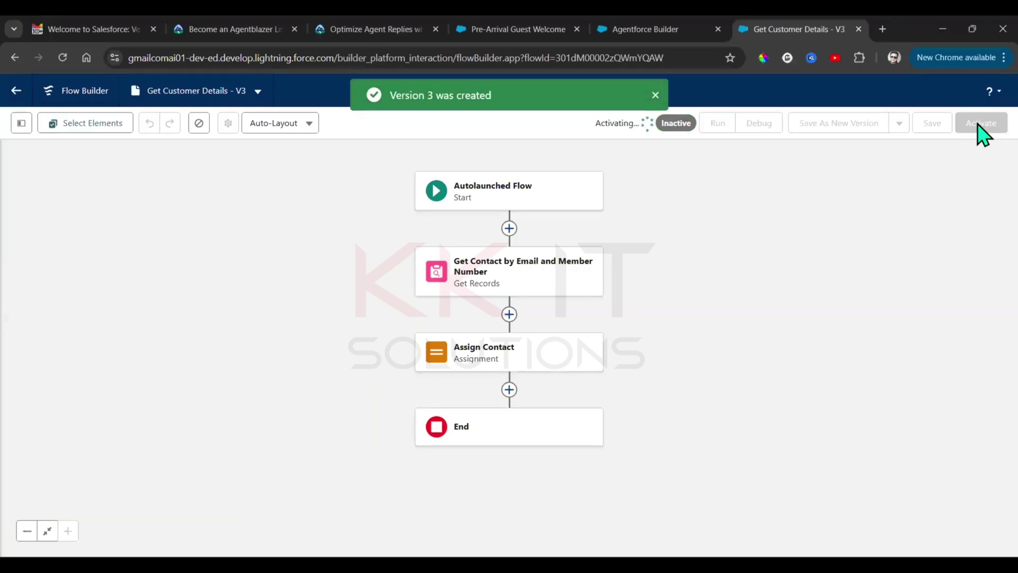
- Return to the Pre-Arrival Guest Welcome template, reload it, and check which flows can be inserted as prompt resources
click(513, 19)
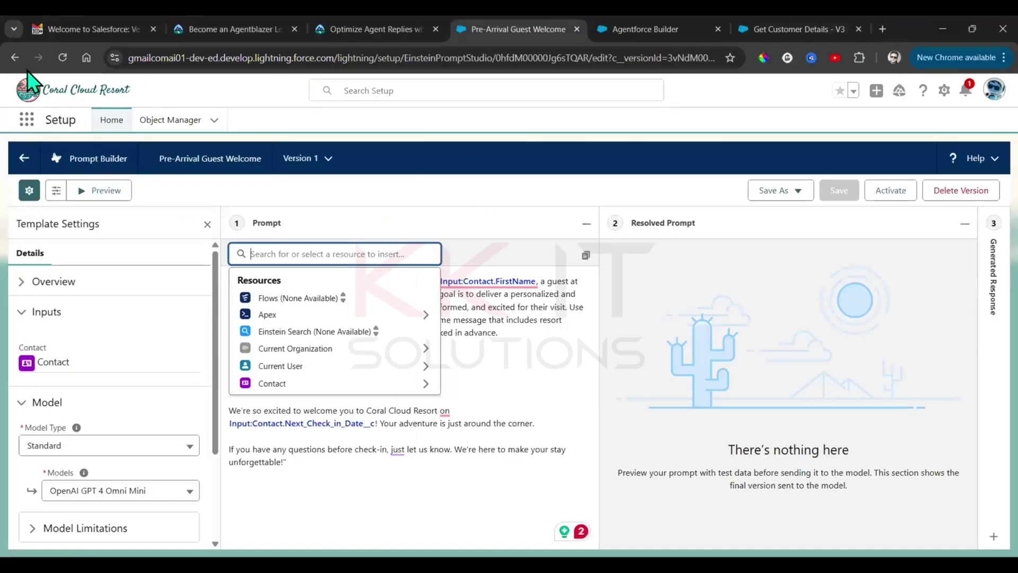
click(62, 58)
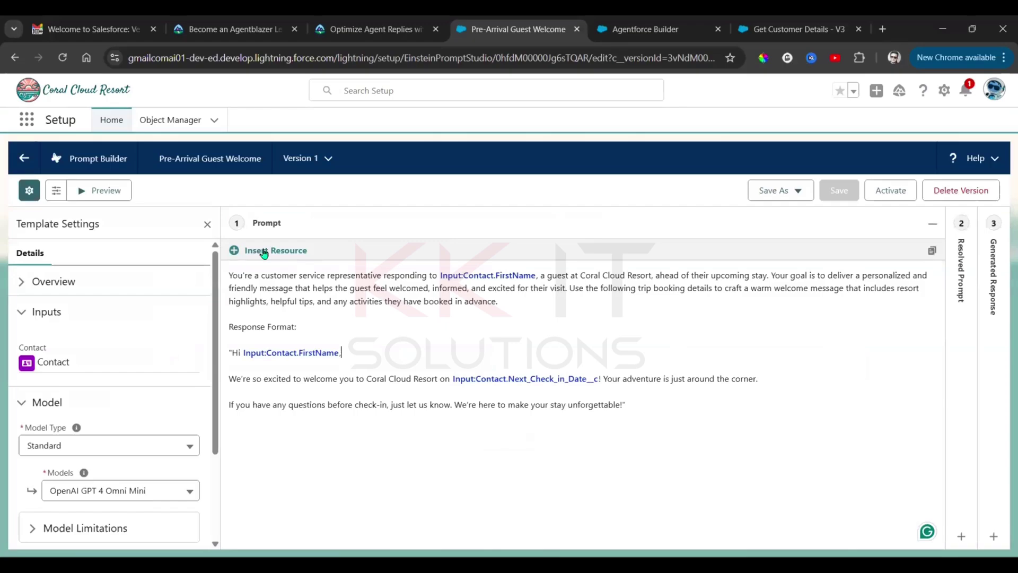
click(264, 252)
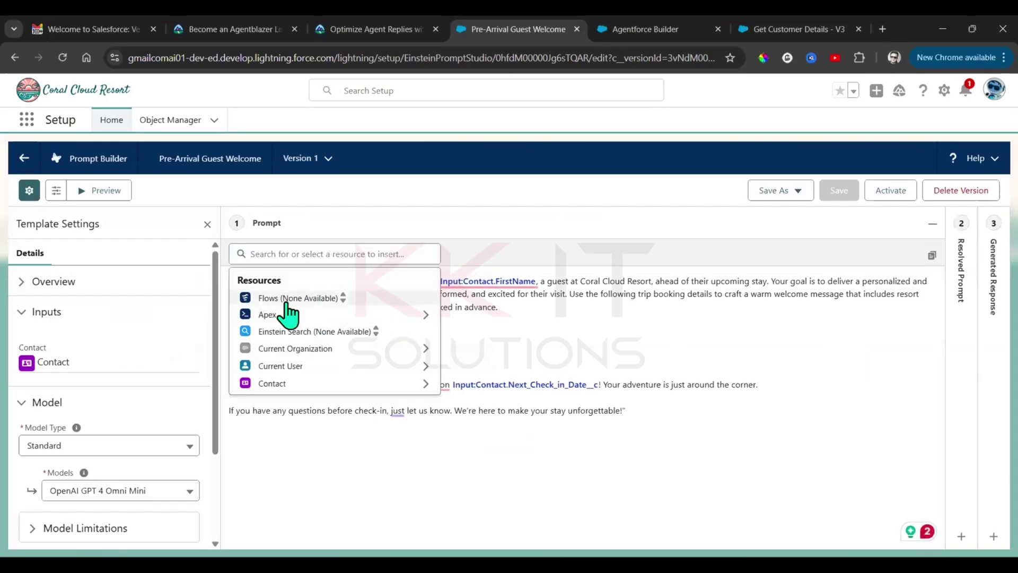
click(650, 345)
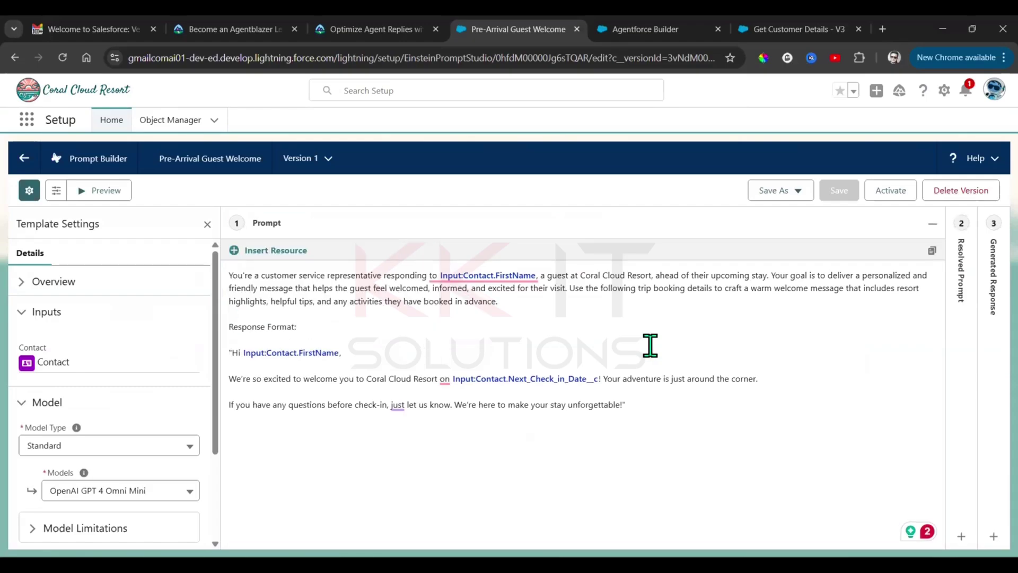
click(802, 190)
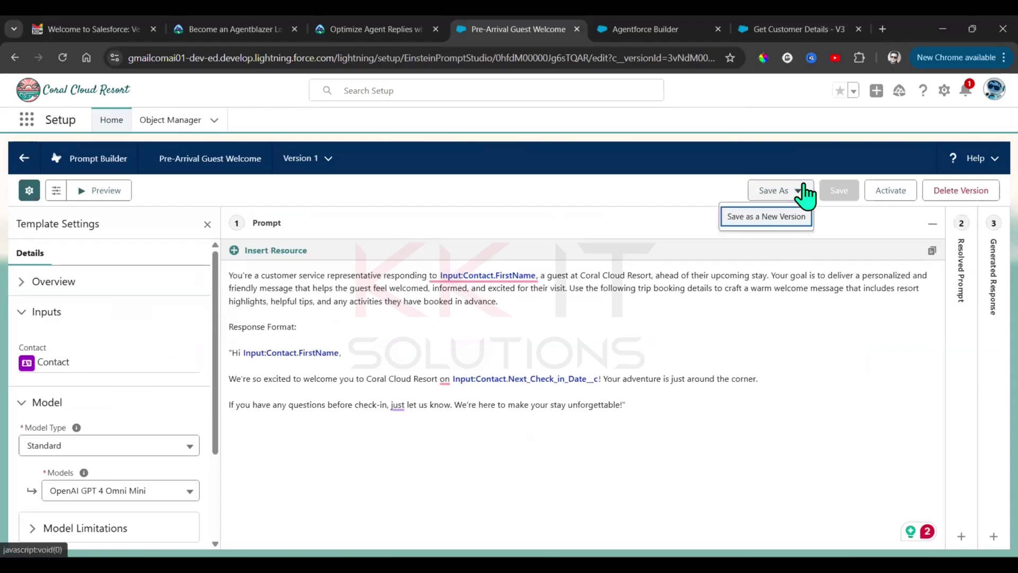
click(937, 198)
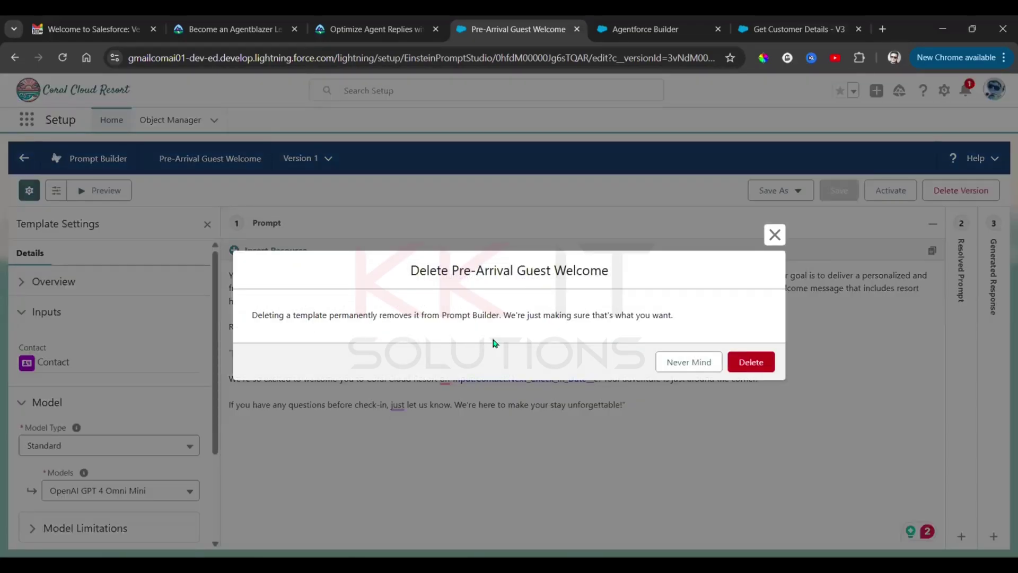
click(774, 235)
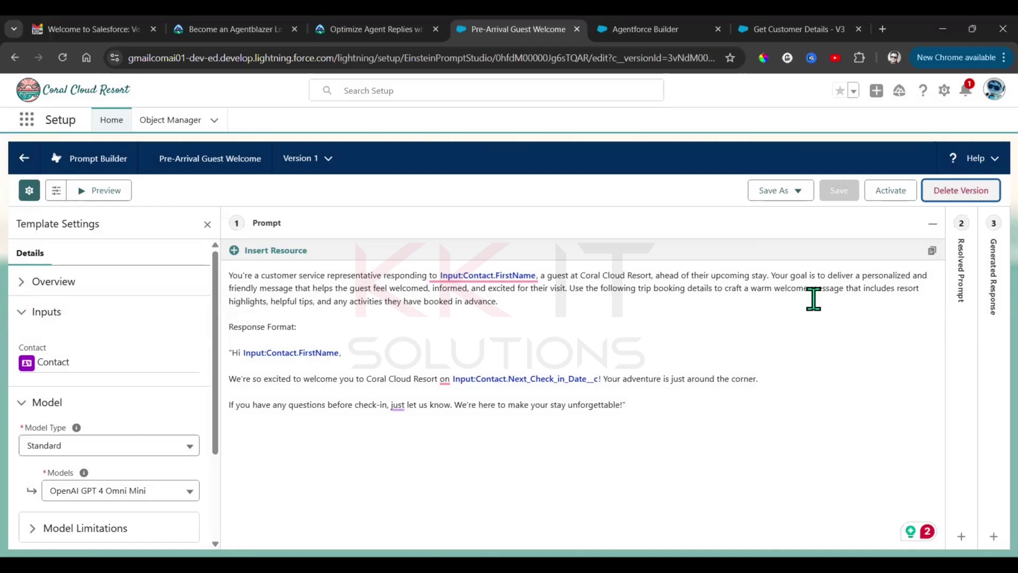
- Reload the Coral Cloud Experience Agent in Agentforce Builder and the Get Customer Details flow in Flow Builder
click(786, 21)
click(671, 22)
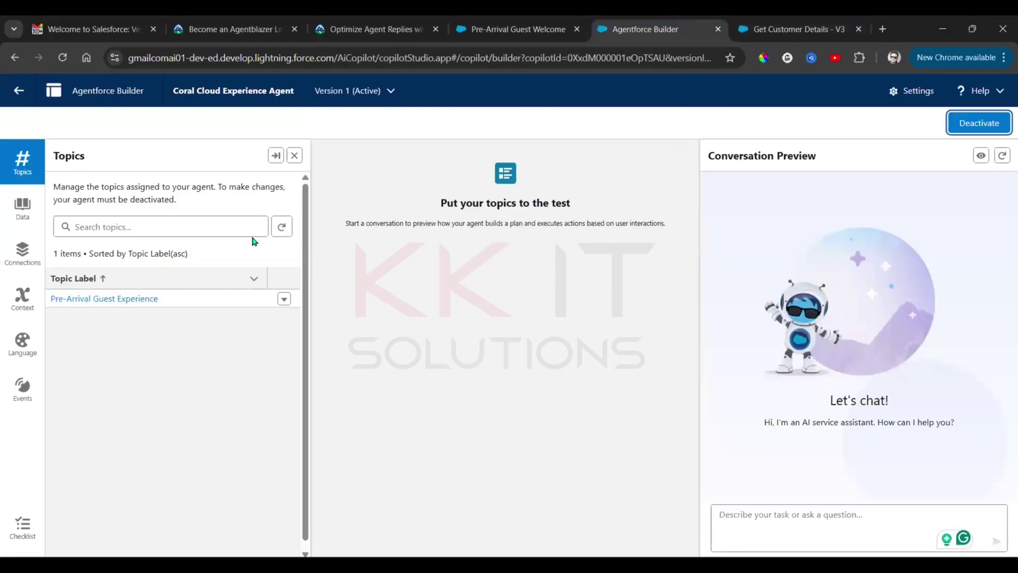
click(63, 58)
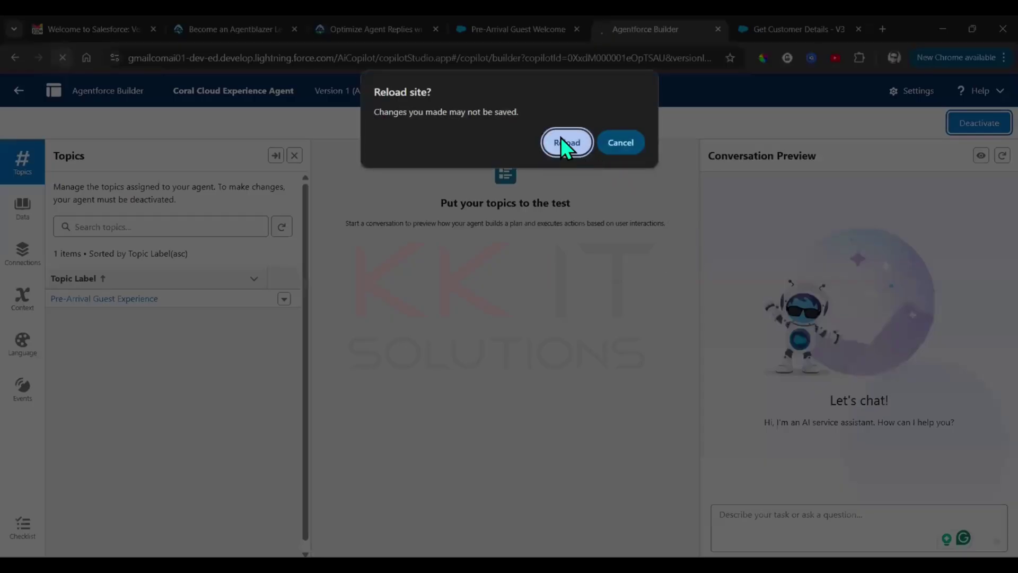
click(562, 139)
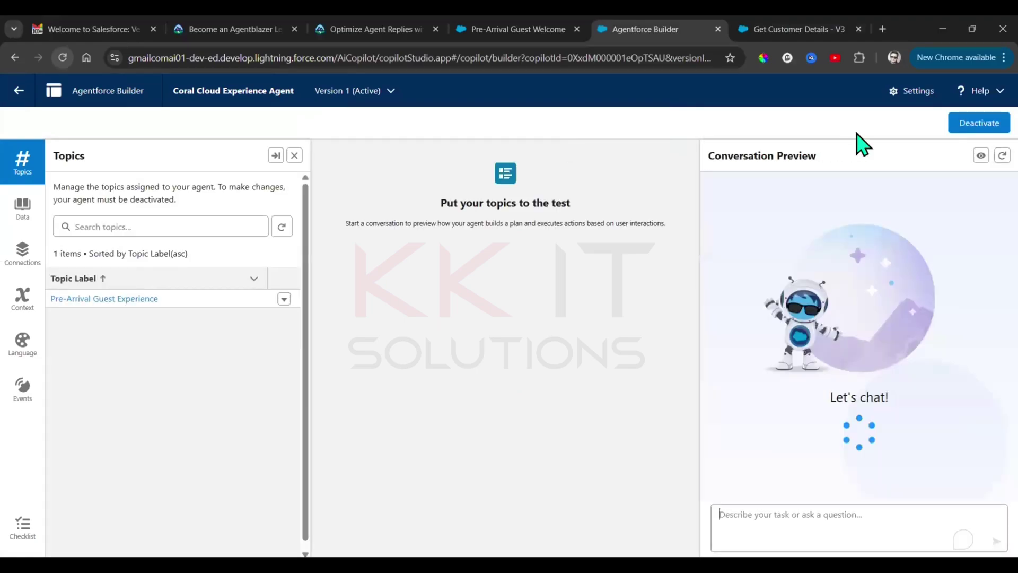
click(802, 24)
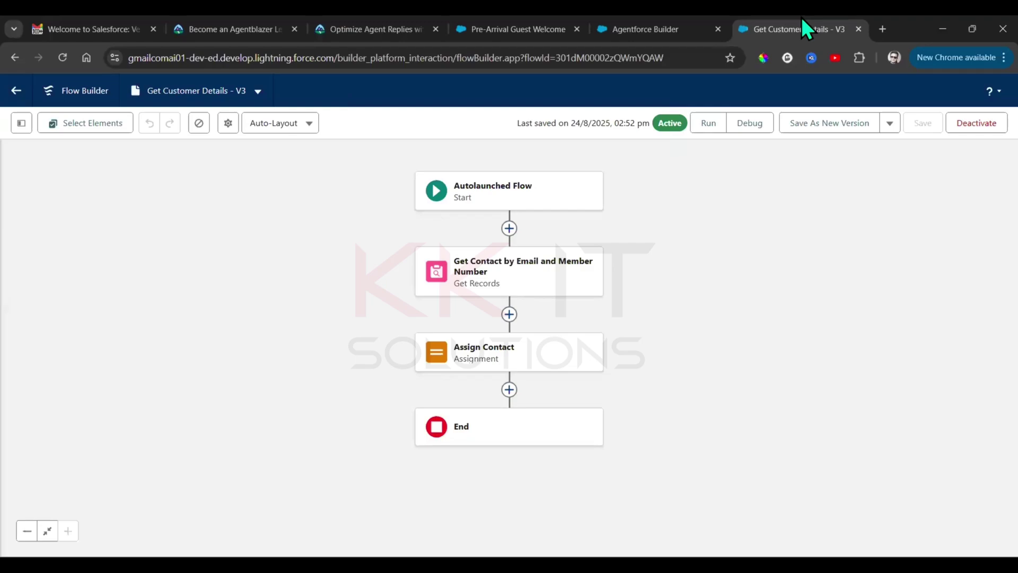
click(65, 54)
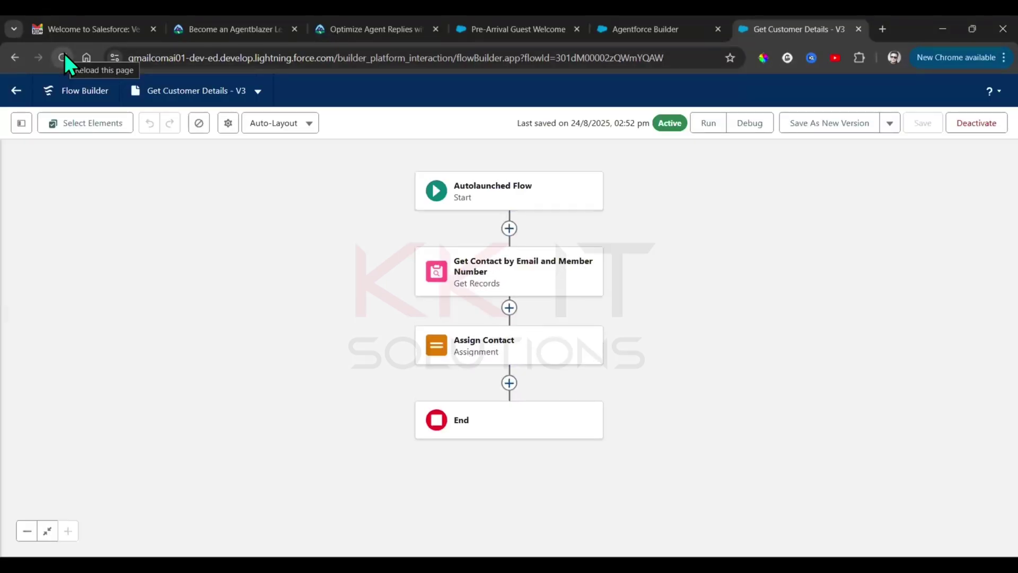
- Switch back to the Pre-Arrival Guest Welcome template, reload it, and check the insertable resources again for flows
click(505, 21)
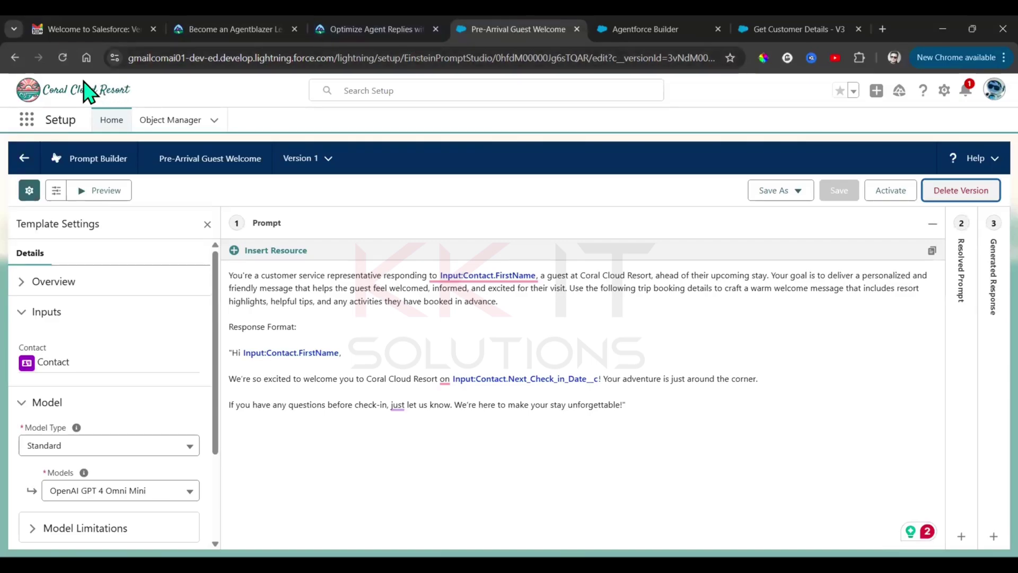
click(63, 58)
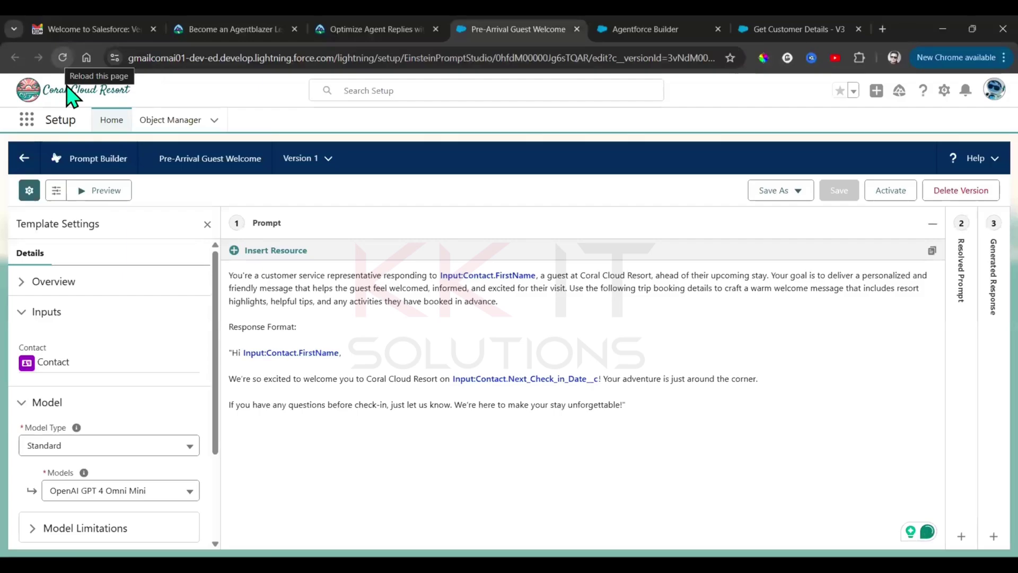
click(256, 250)
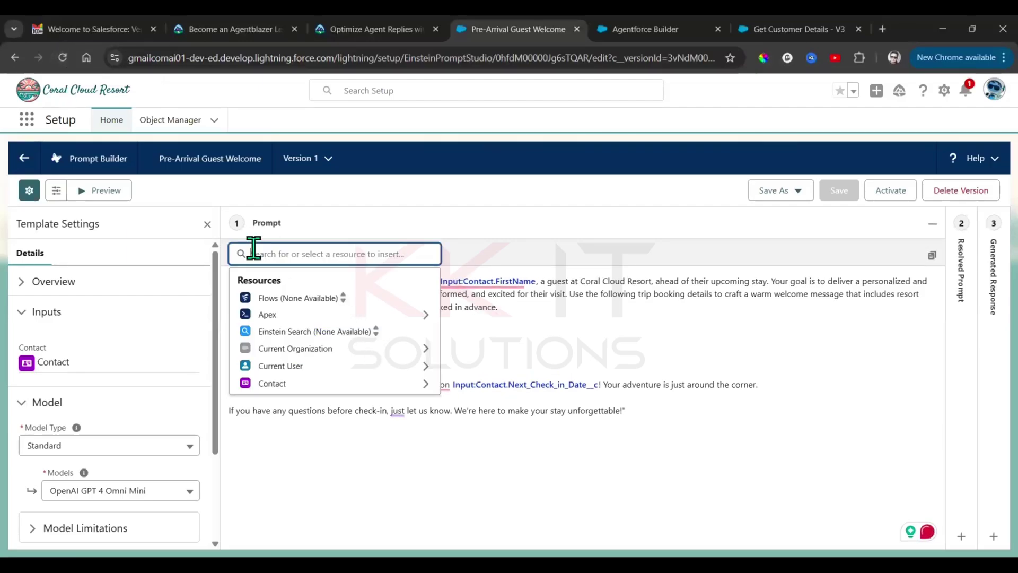
click(315, 351)
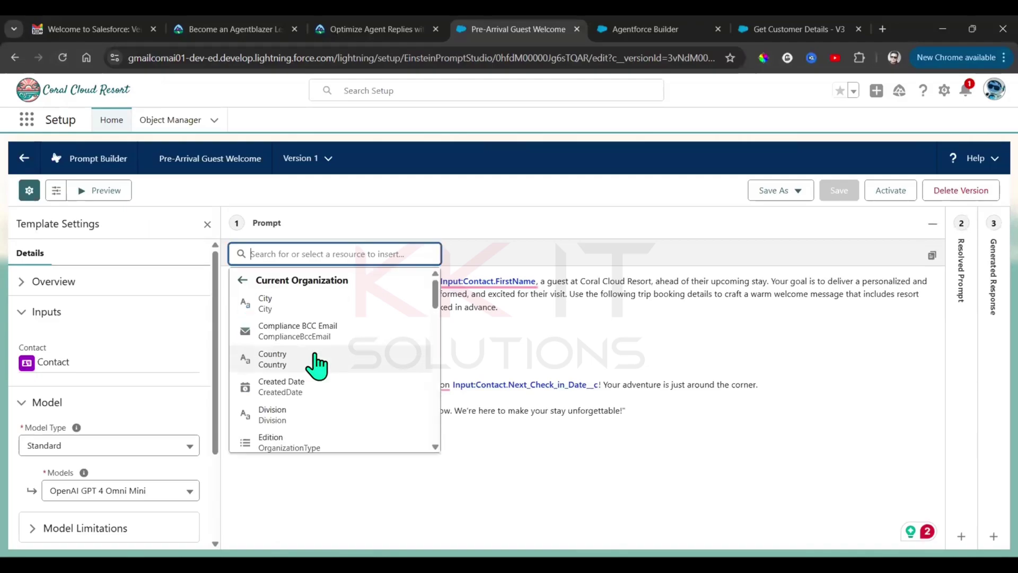
text(f)
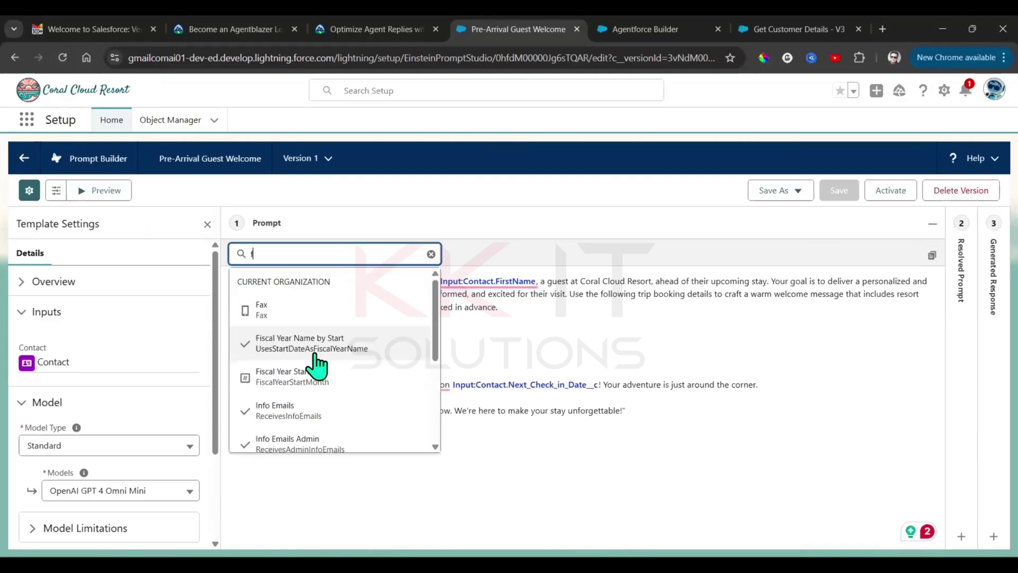
click(314, 354)
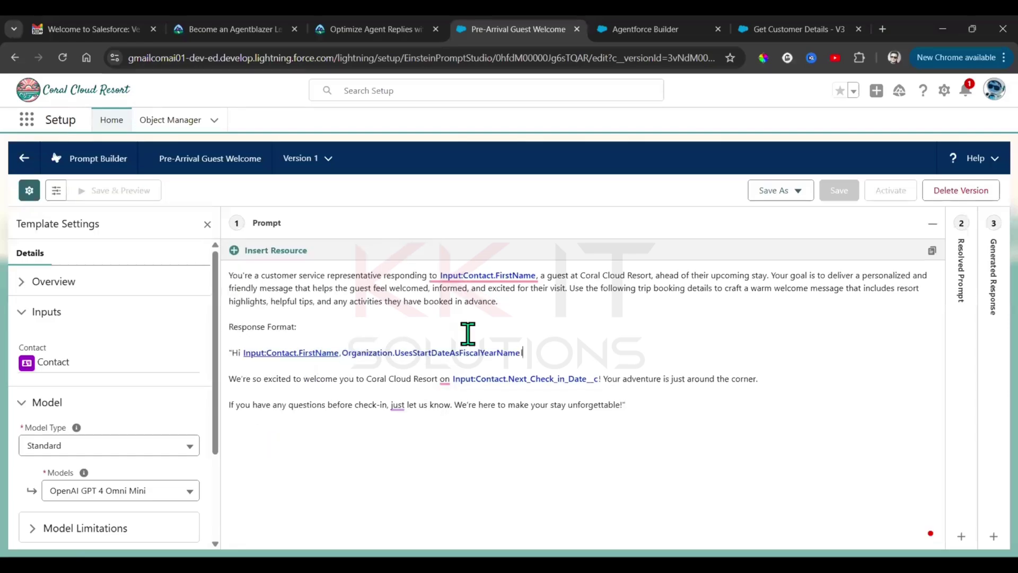
triple_click(375, 350)
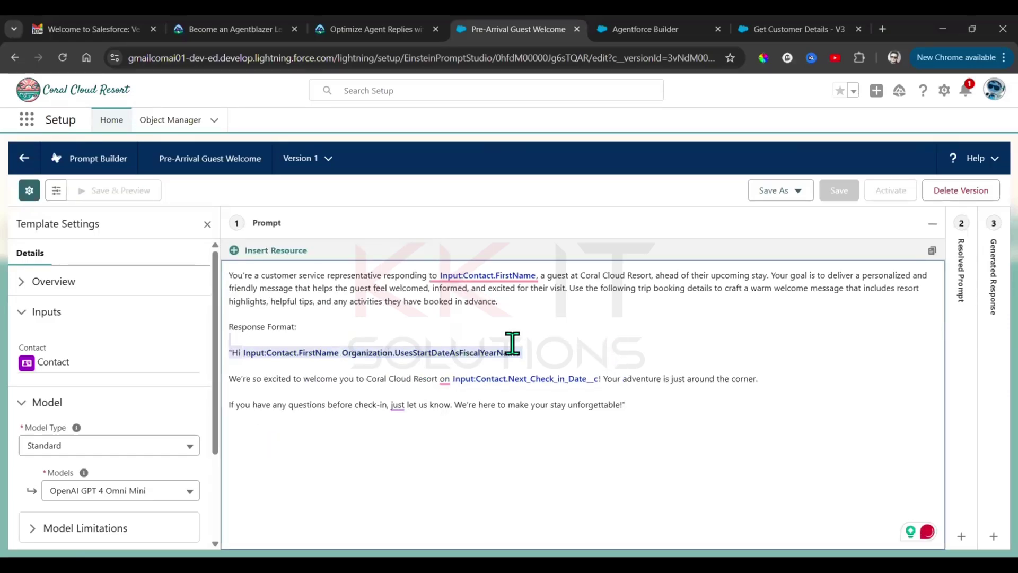
click(563, 355)
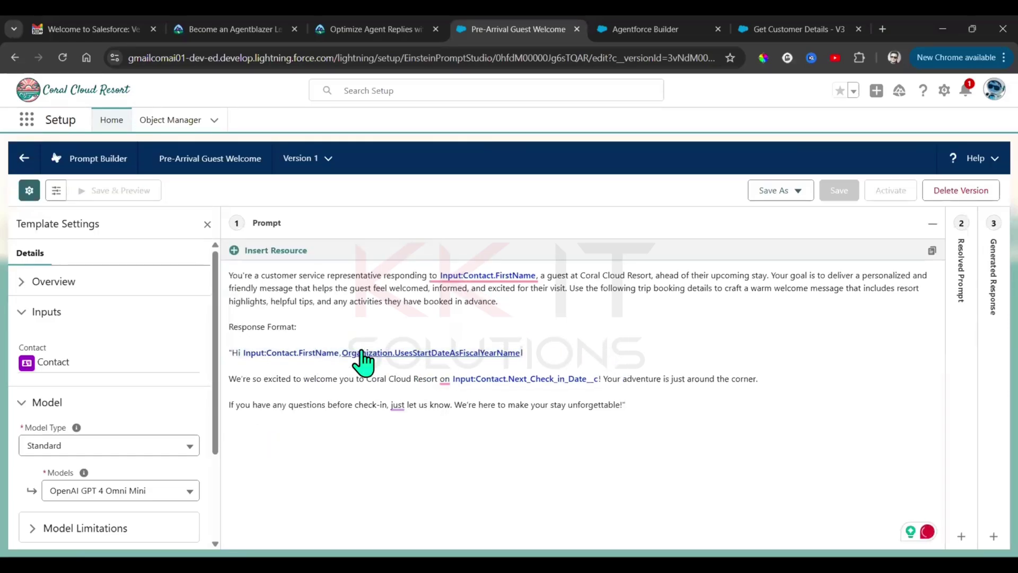
key(BackSpace)
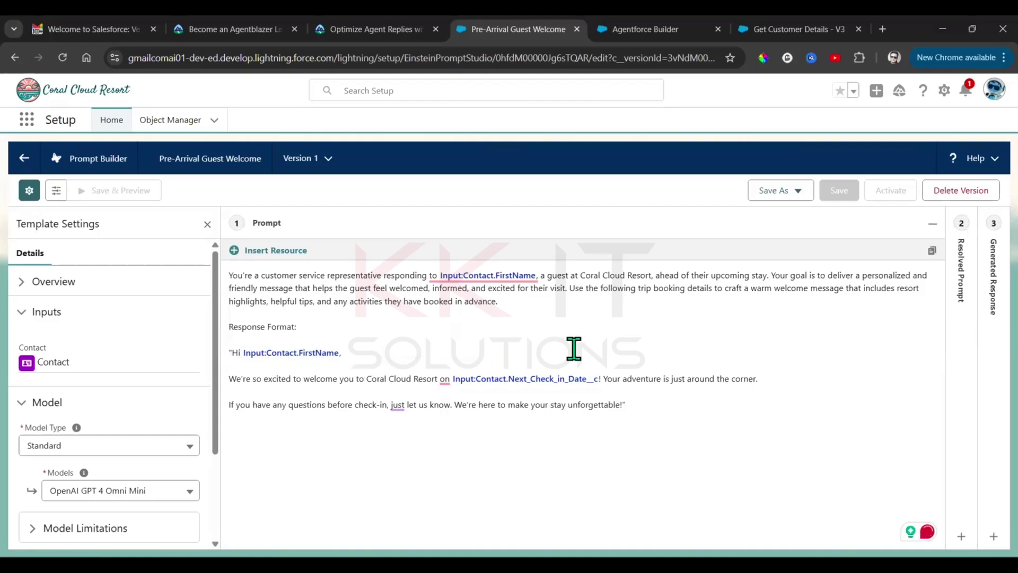
- Save the Pre-Arrival Guest Welcome template as a new version and check that version's insertable resources for flows
click(798, 194)
click(757, 219)
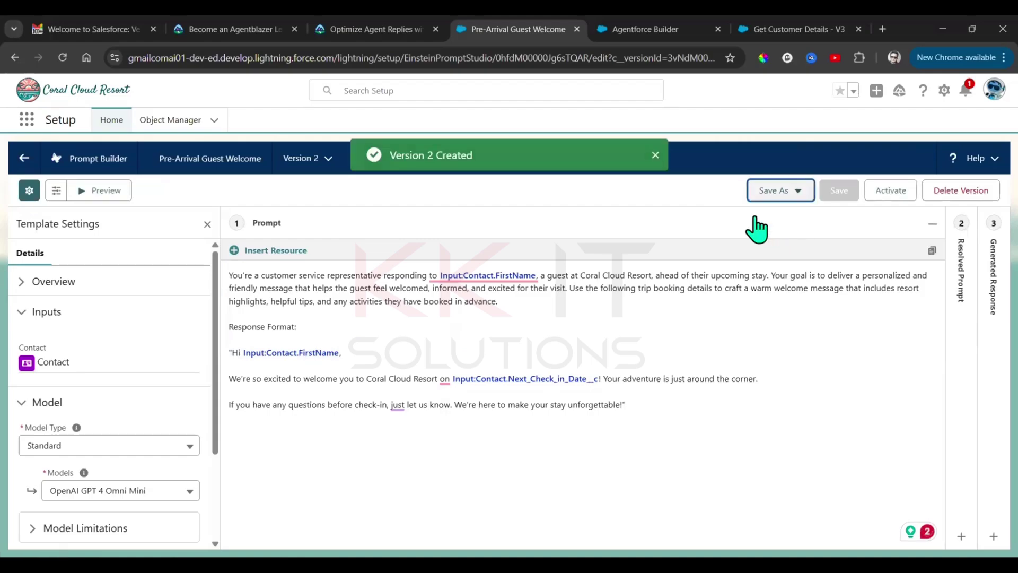
click(297, 250)
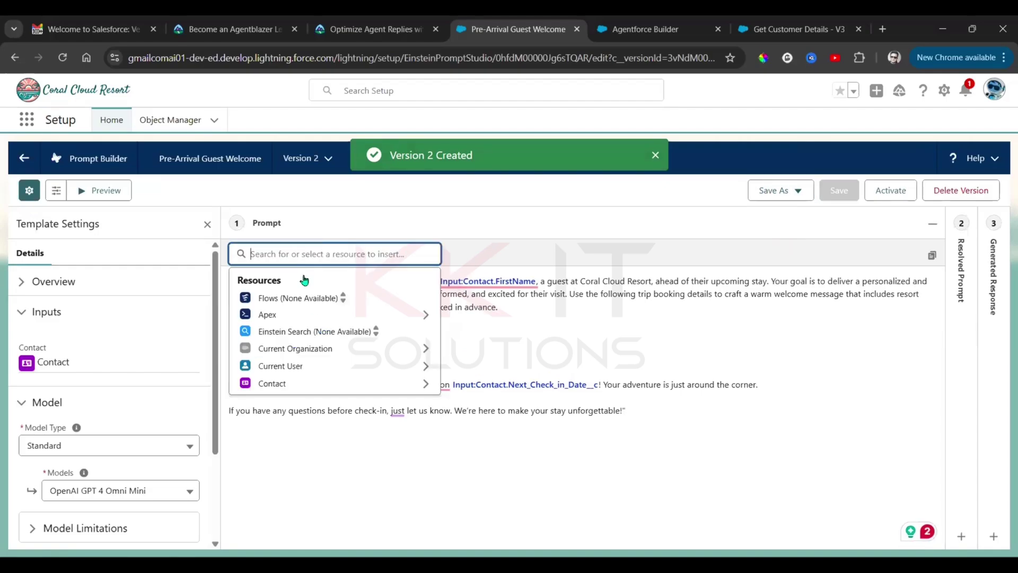
click(299, 299)
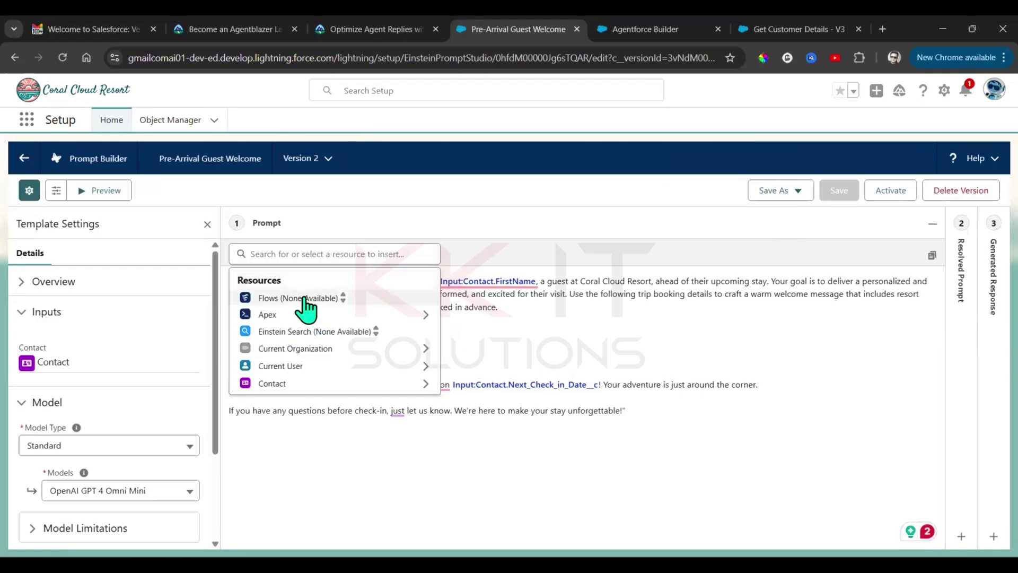
click(630, 354)
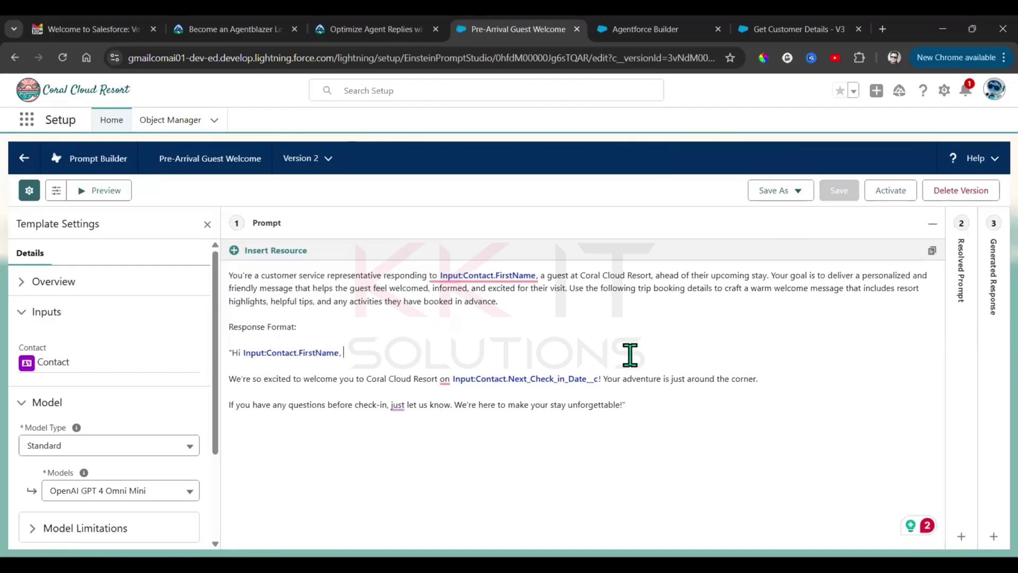
- Go back to the Prompt Builder template list, reload it, reopen the Pre-Arrival Guest Welcome template, and activate it
click(24, 158)
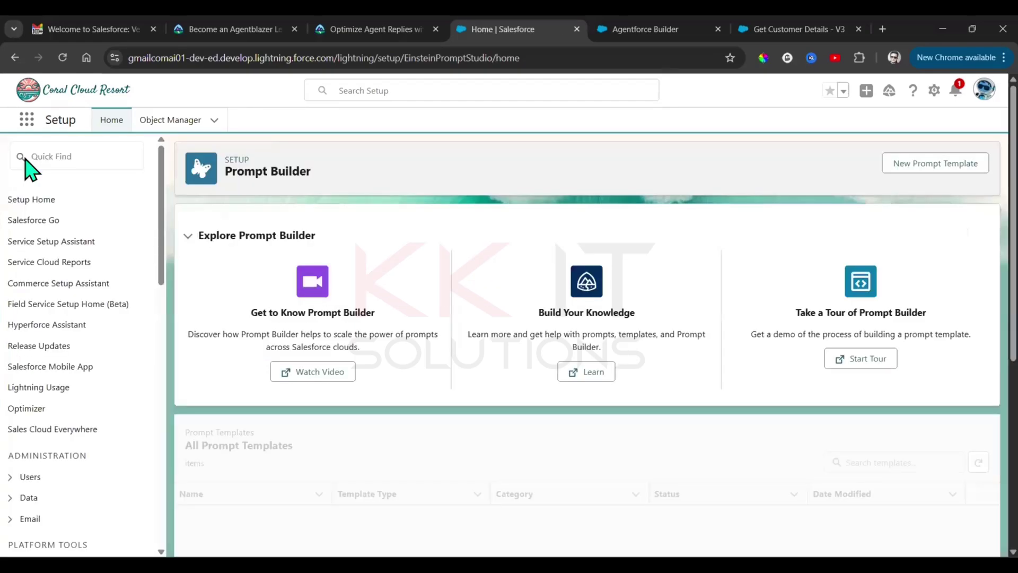
click(63, 57)
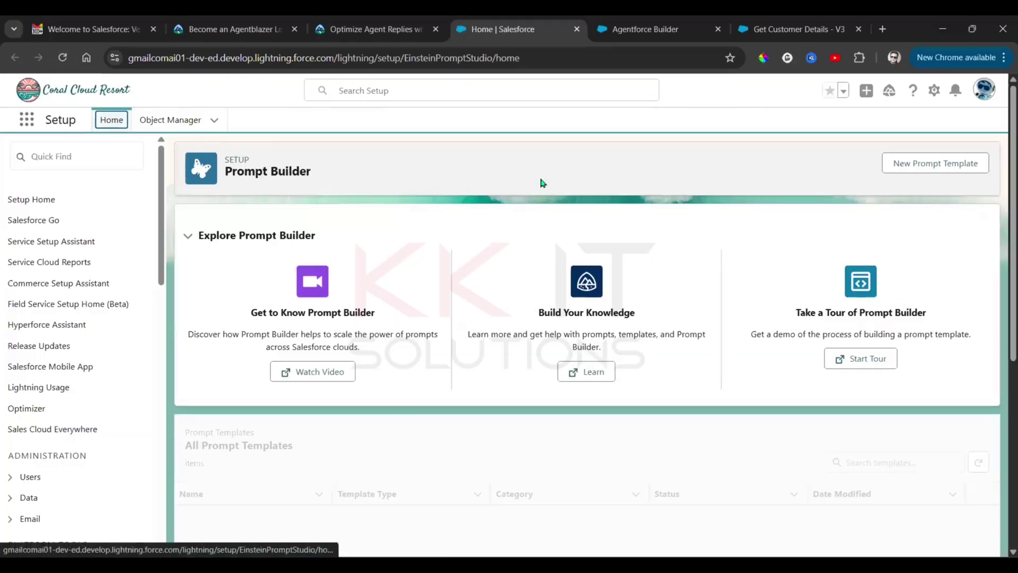
scroll(541, 183, down, 5)
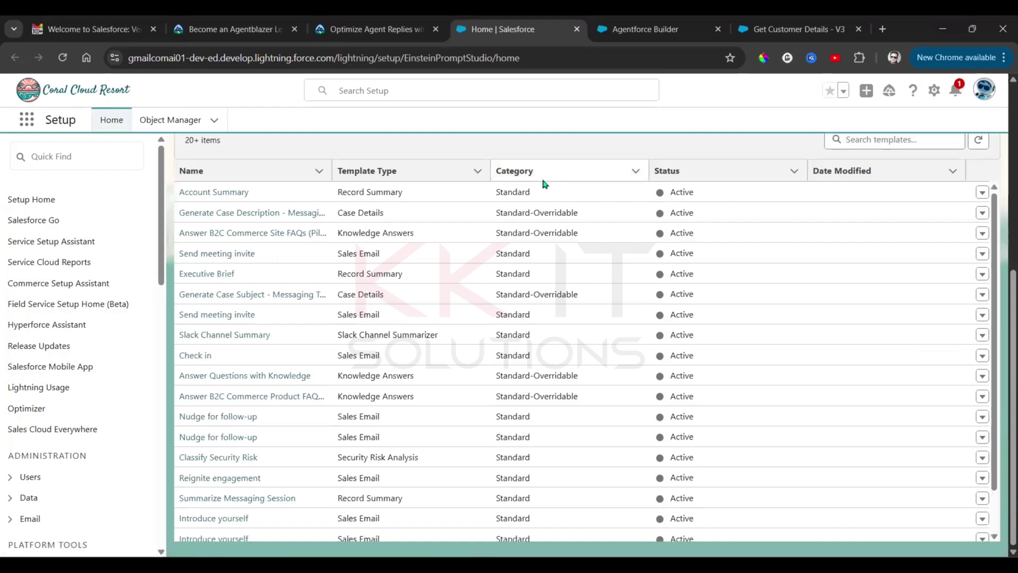
scroll(495, 289, down, 3)
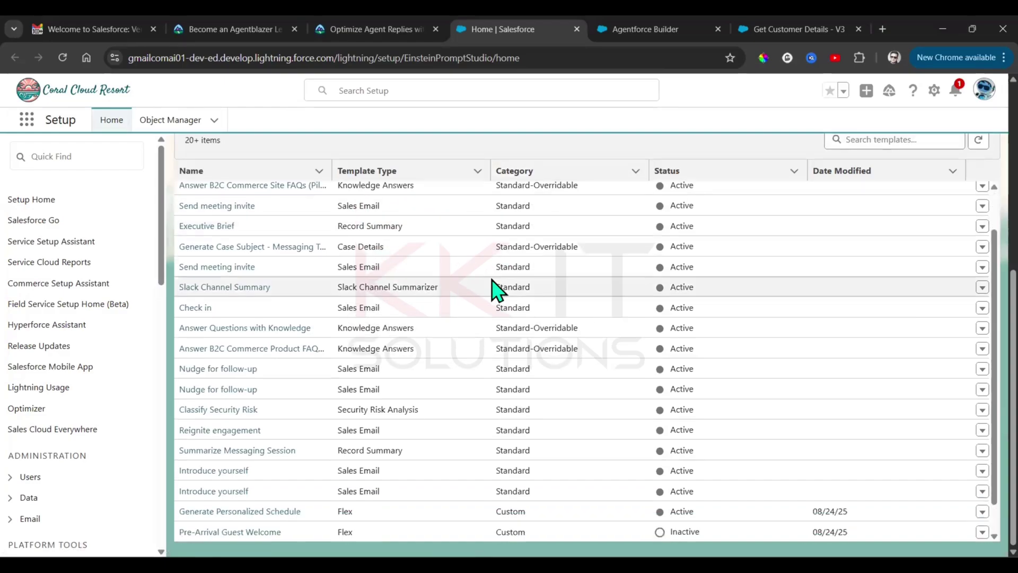
click(238, 532)
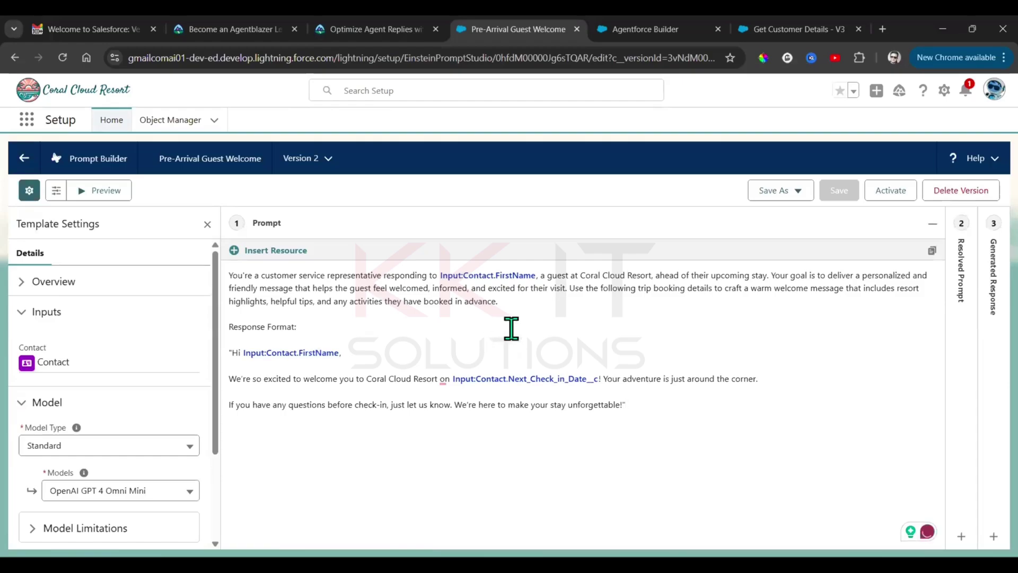
click(884, 194)
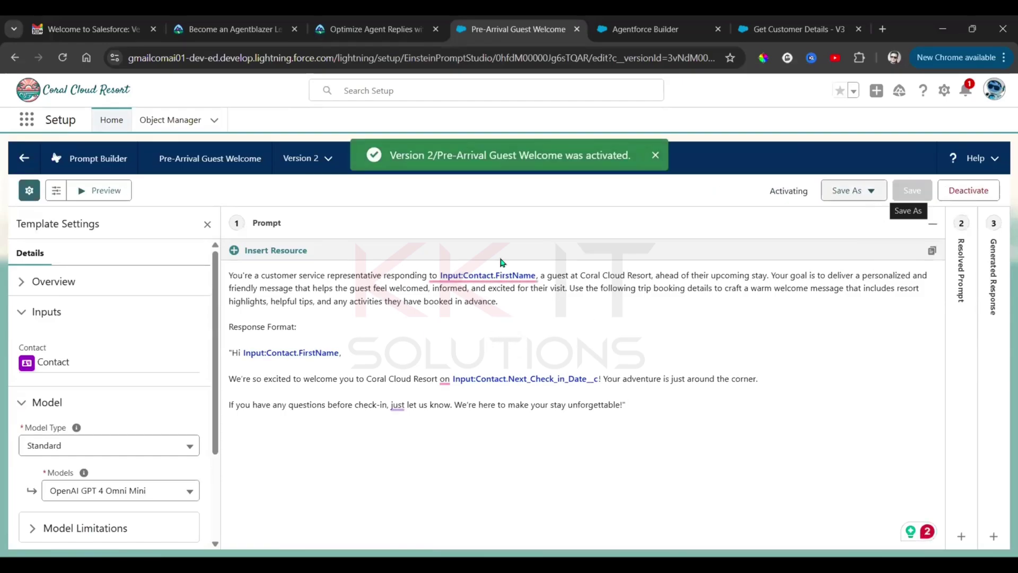
click(400, 354)
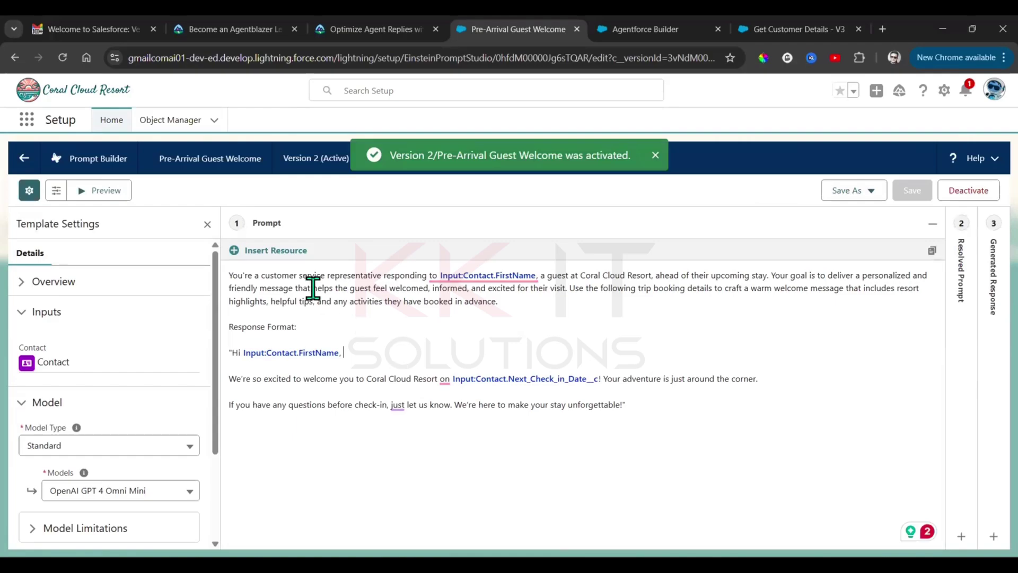
- Check the template's insertable resources for flows, then place the text cursor after the greeting's Input:Contact.FirstName
click(266, 249)
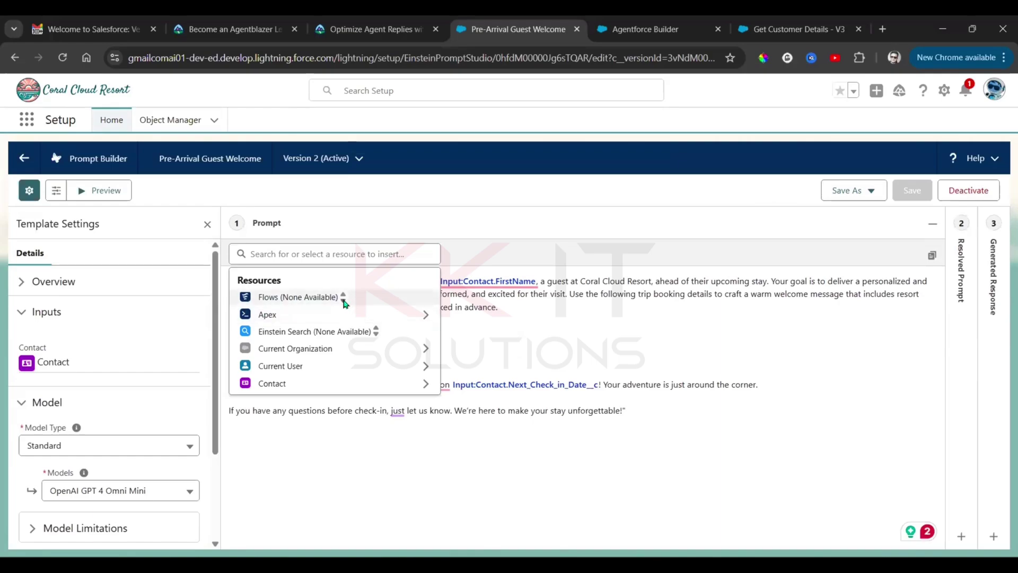
click(606, 336)
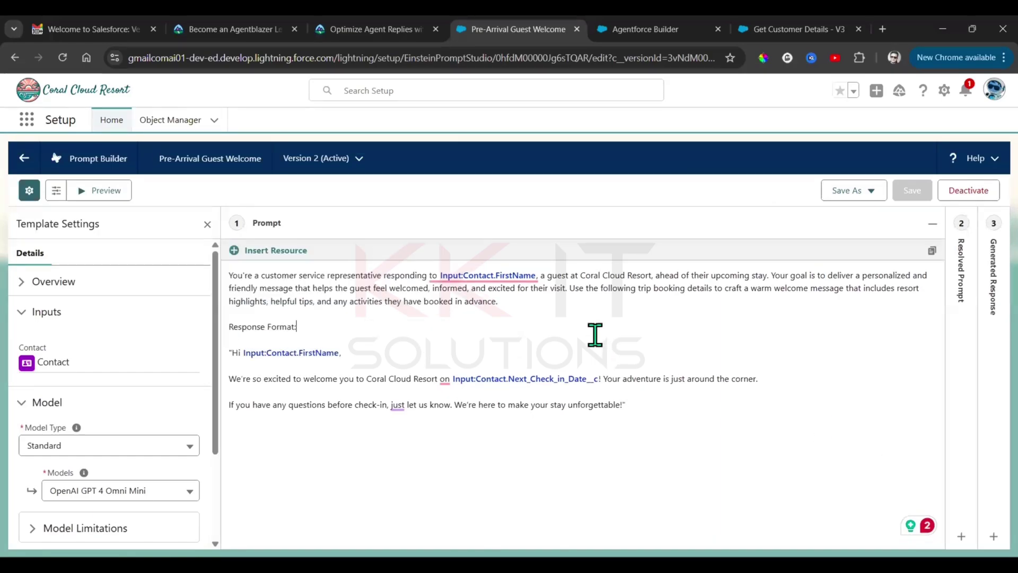
click(367, 351)
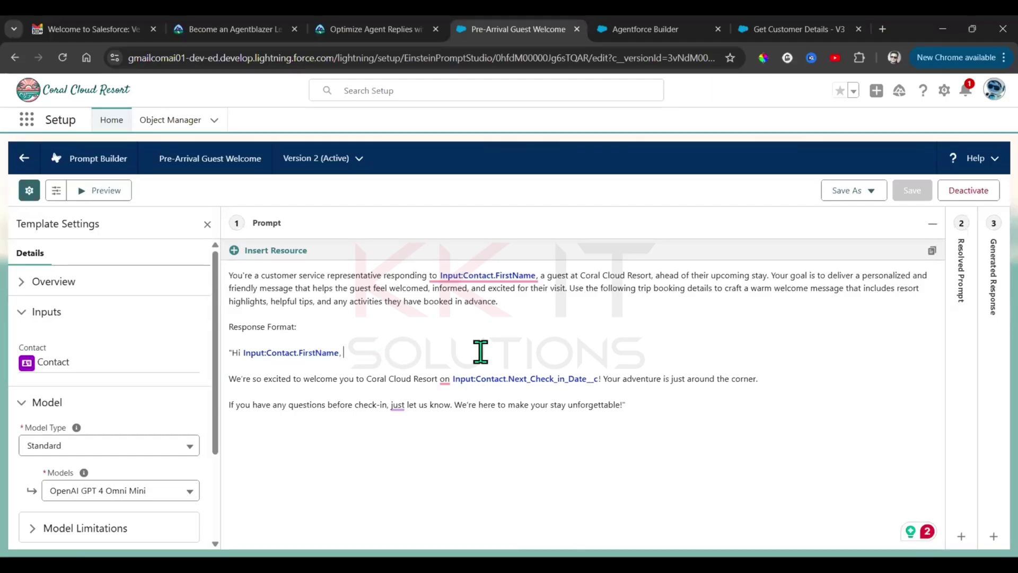
- Switch to the Get Customer Details flow, view its version list, and copy the flow's name
click(801, 29)
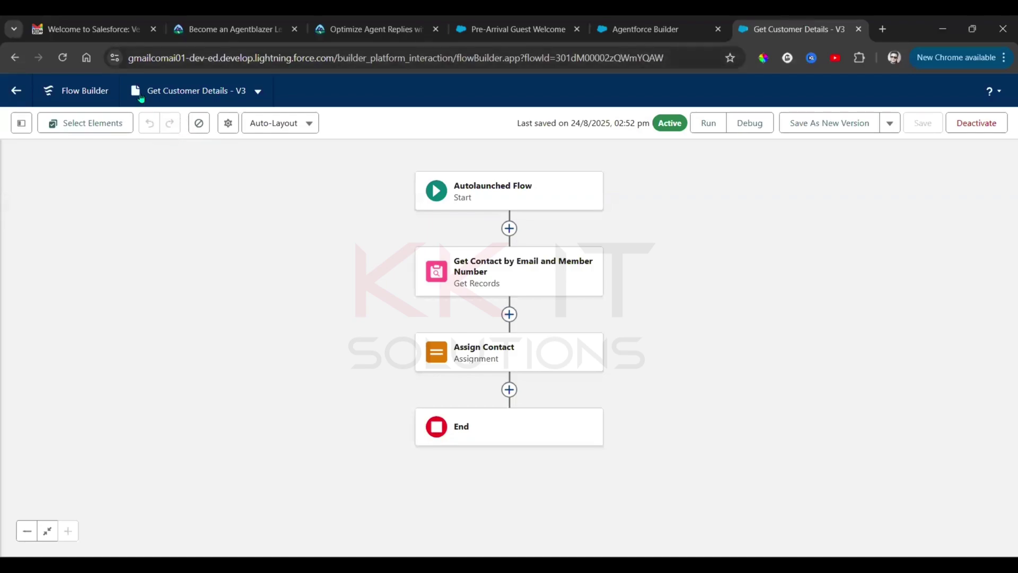
click(215, 93)
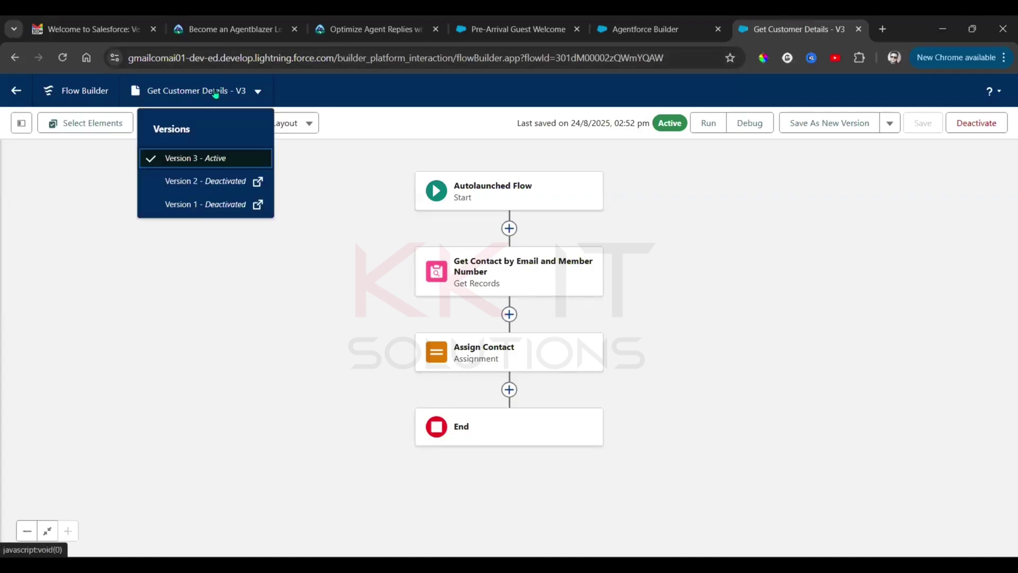
click(389, 99)
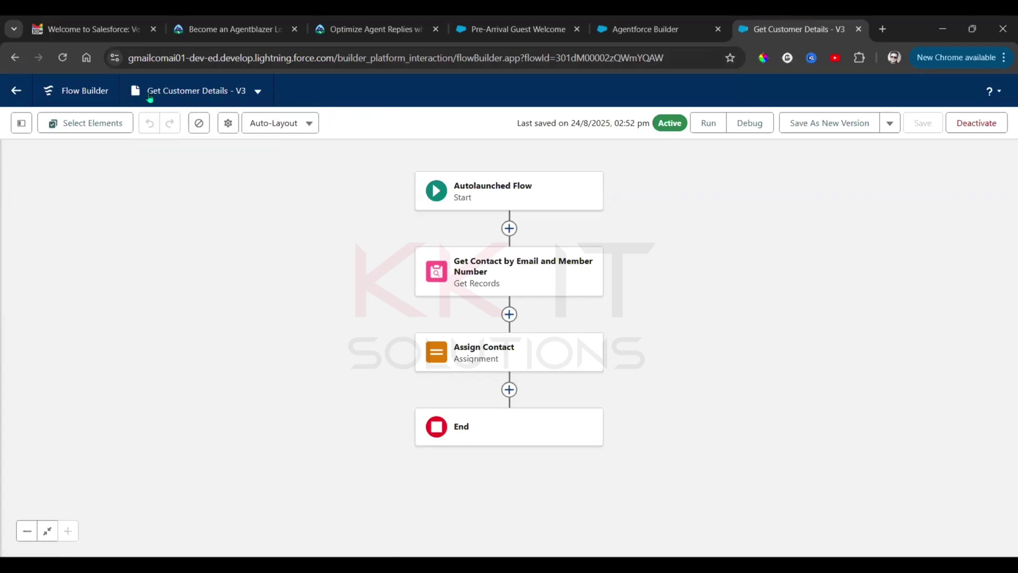
drag(144, 94, 230, 103)
key(ctrl+c)
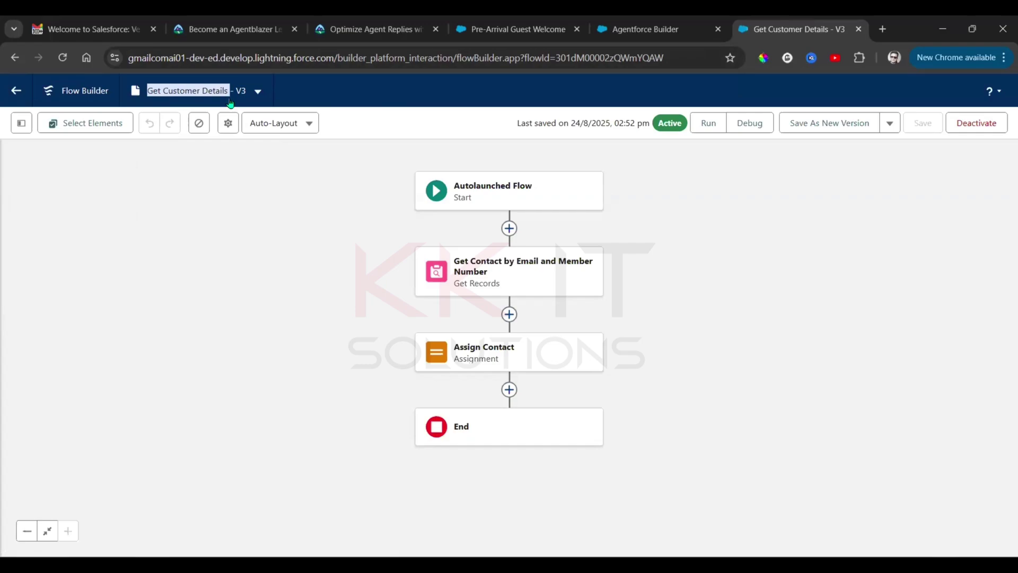
click(229, 102)
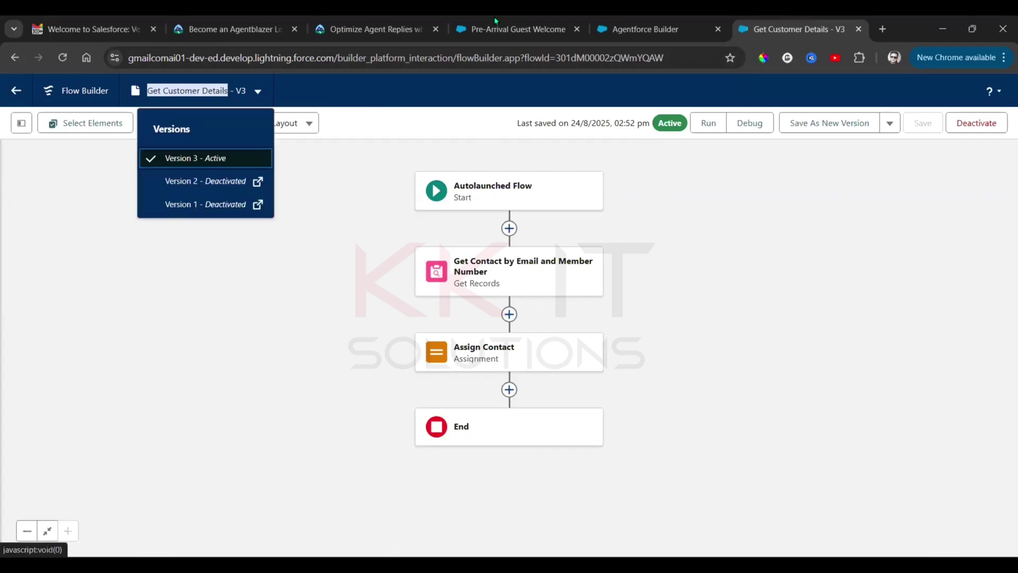
- Back in the Pre-Arrival Guest Welcome template, add "Flow:Get Customer Details" after Input:Contact.FirstName in the greeting and remove the extra blank lines
key(ctrl+shift+Tab)
key(ctrl+shift+Tab)
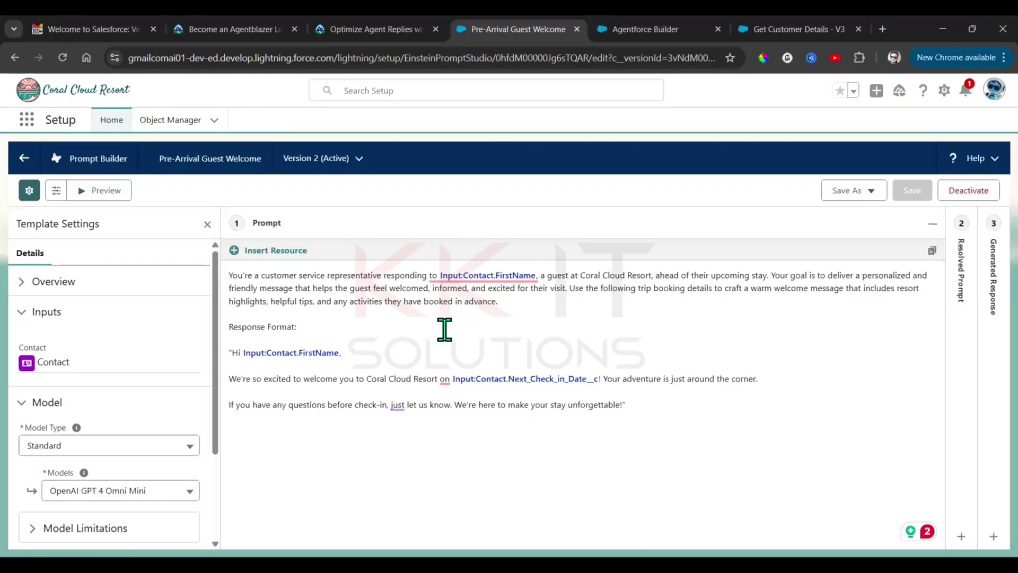
text(Fko)
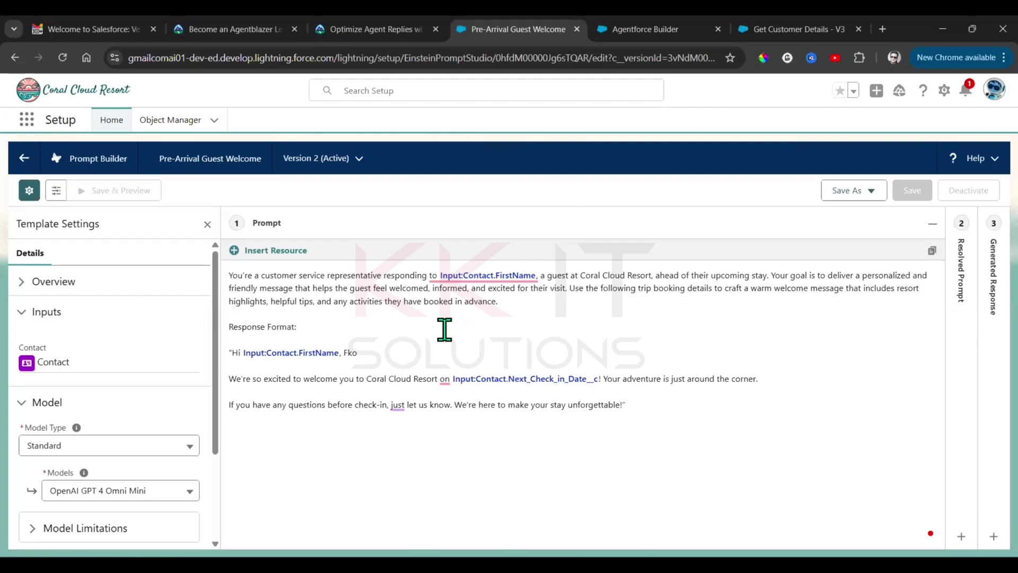
text(eow:)
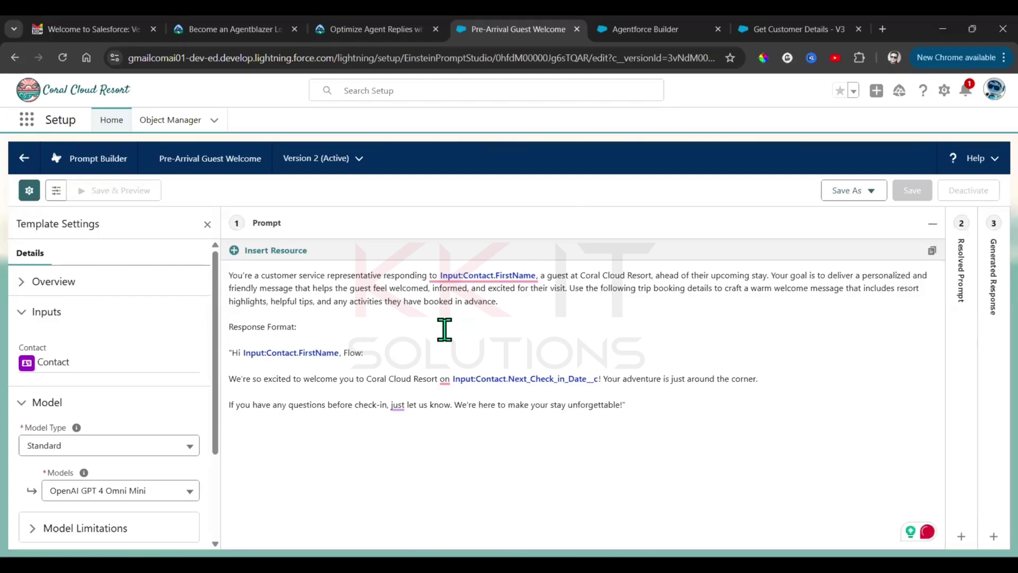
key(ctrl+v)
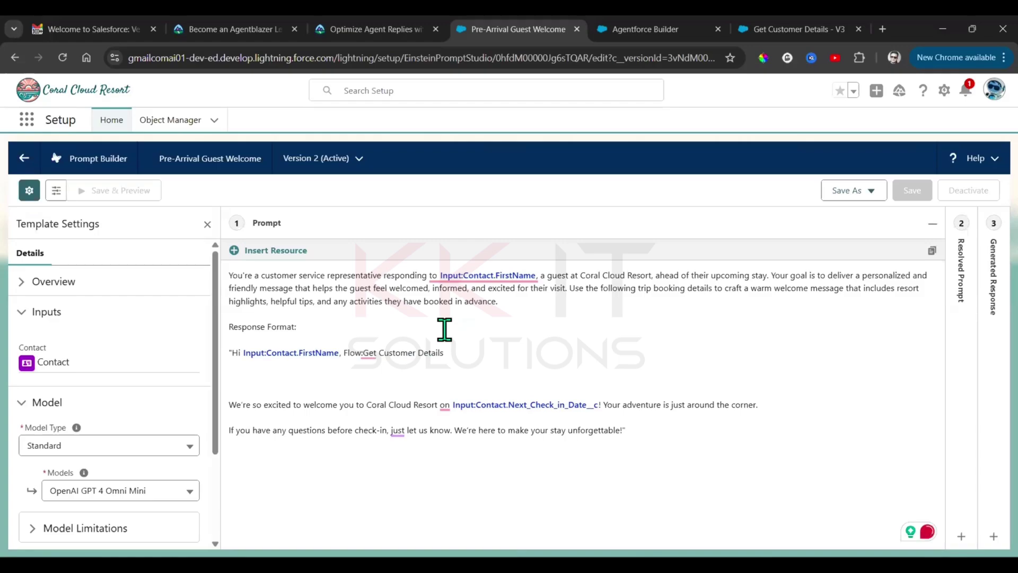
key(BackSpace)
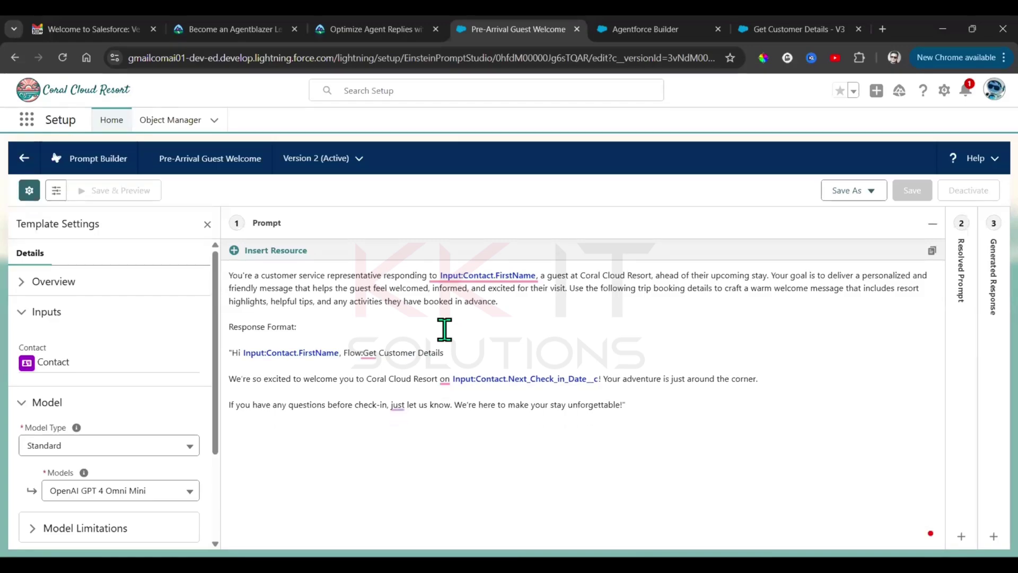
key(BackSpace)
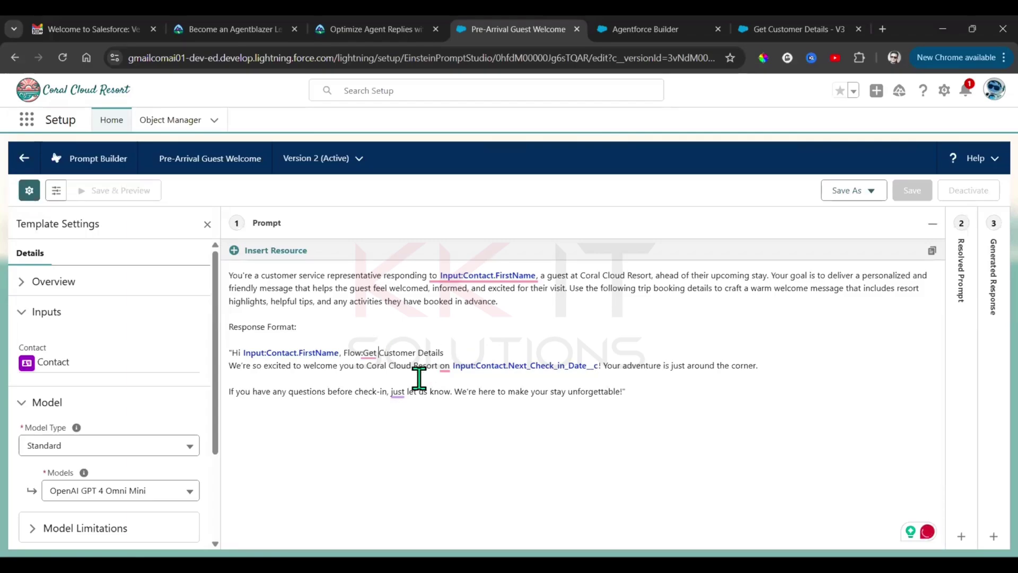
- Replace the spaces in the greeting's flow name with underscores so the reference reads Flow:Get_Customer_Details
key(BackSpace)
text(_)
key(Right)
key(Right)
key(Right)
key(Right)
key(Delete)
text(_)
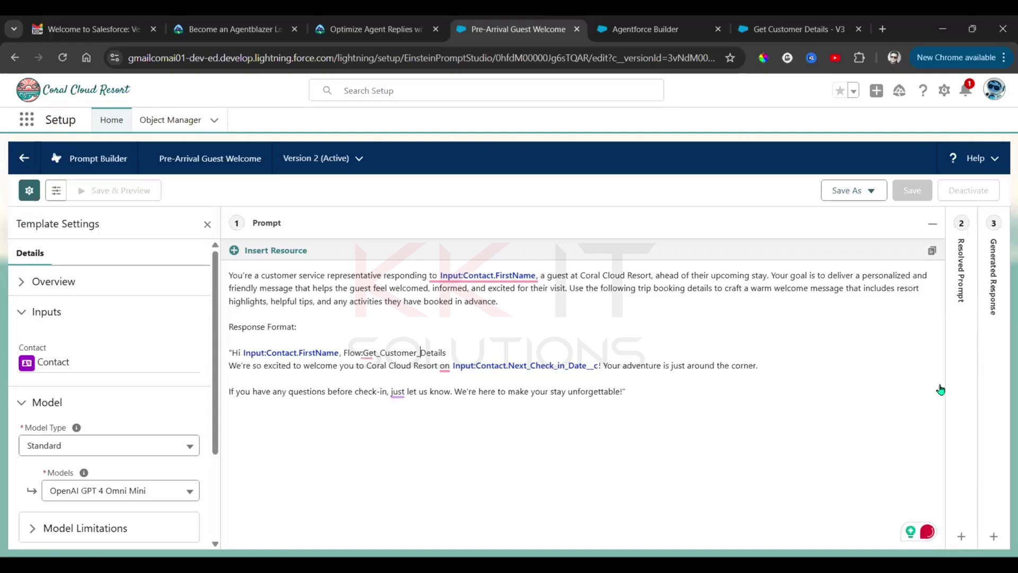
- Save the Pre-Arrival Guest Welcome template as a new version and activate that version
click(875, 190)
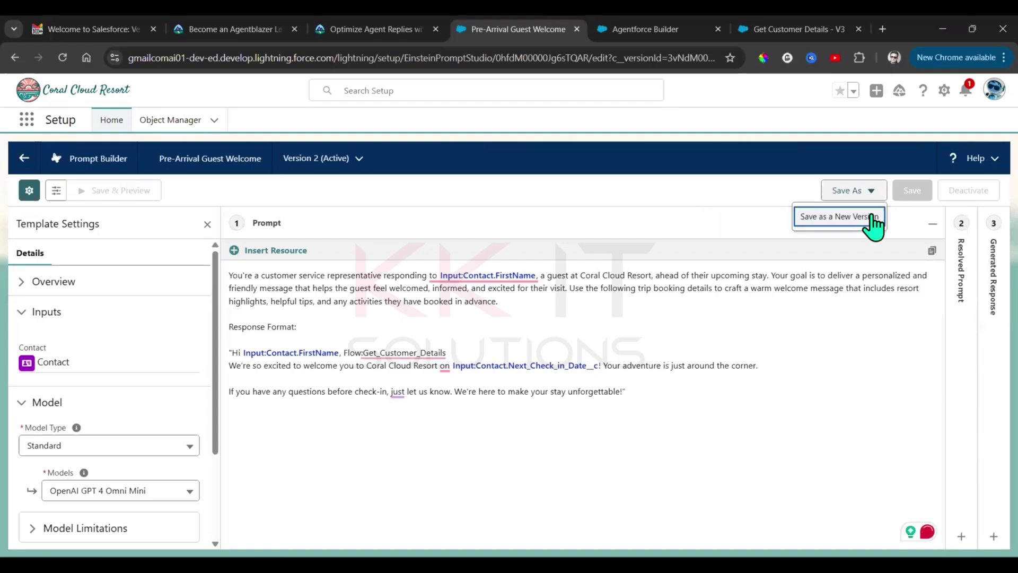
click(842, 227)
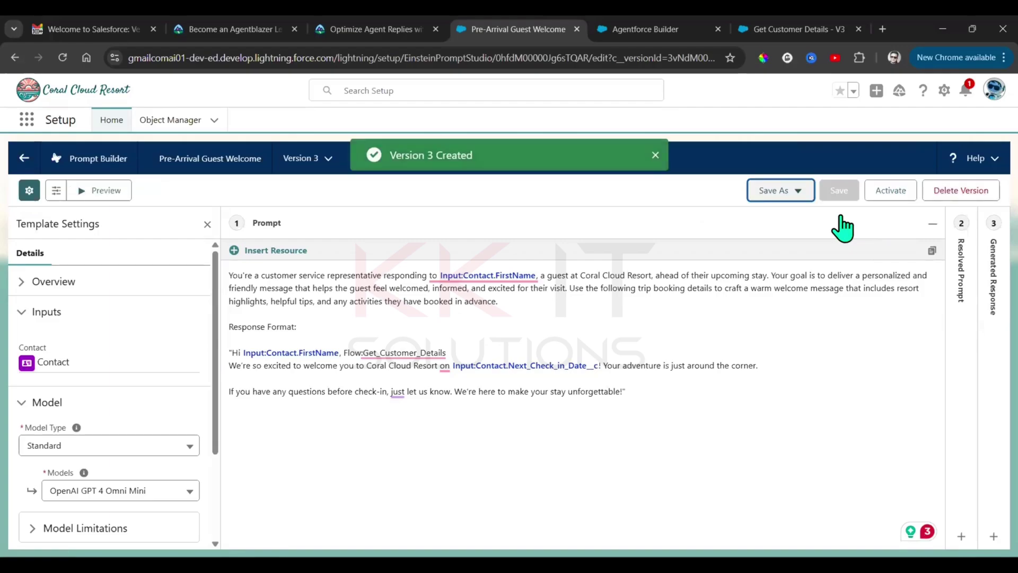
click(895, 193)
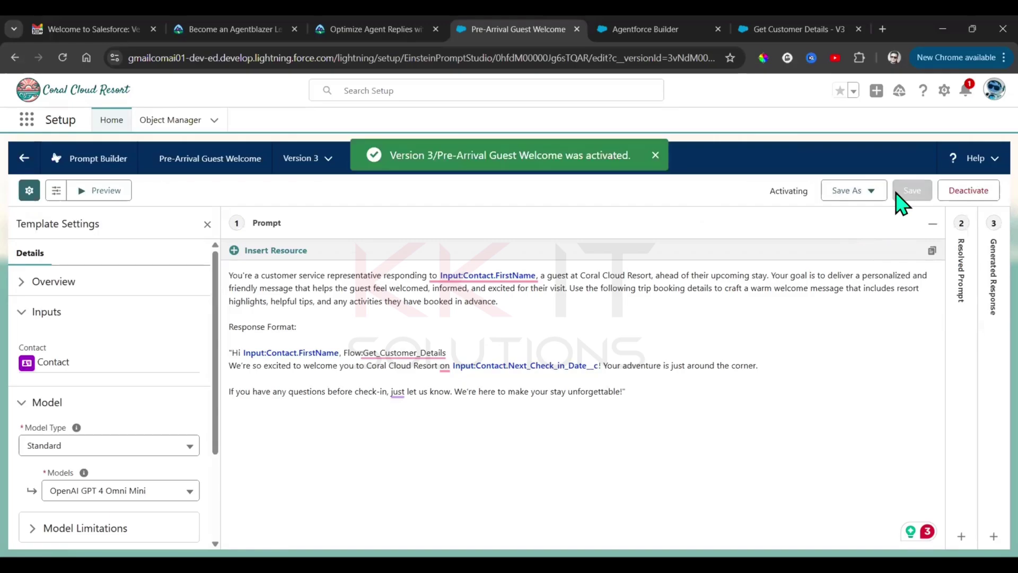
- Switch to the Trailhead page, run the challenge check, and reread which flow the template requires
click(393, 27)
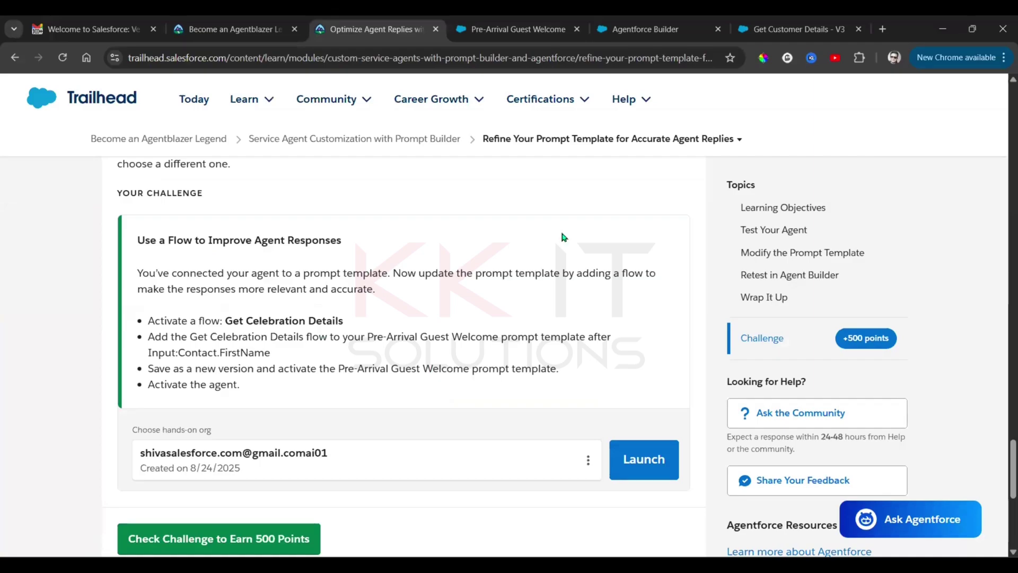
scroll(431, 364, down, 3)
click(221, 345)
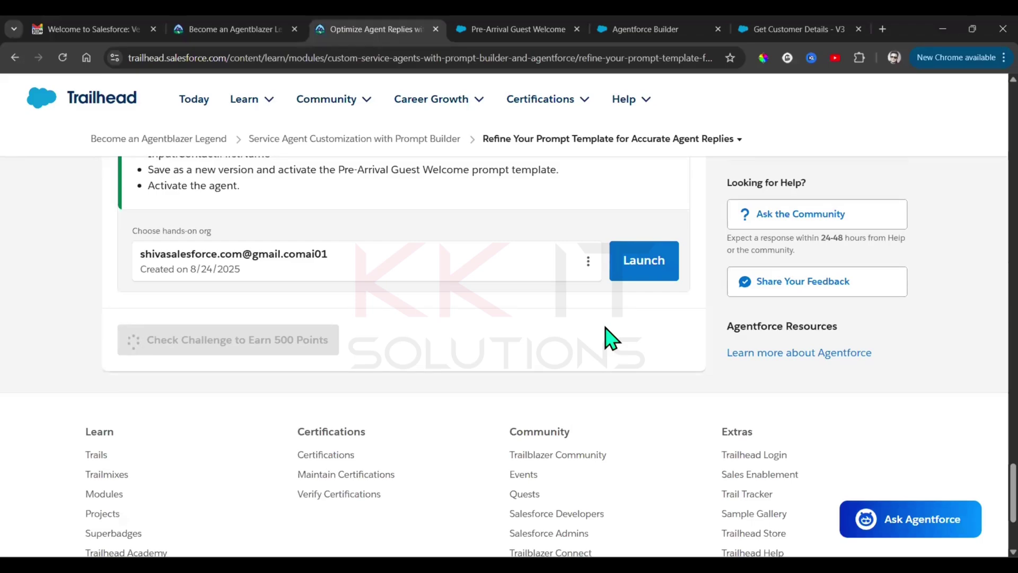
scroll(610, 335, up, 1)
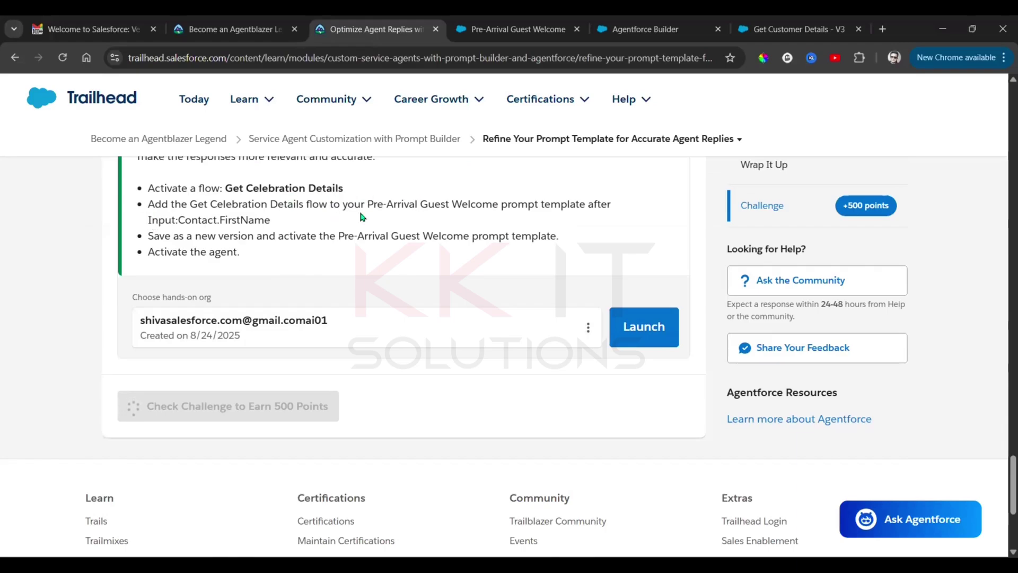
drag(151, 204, 327, 204)
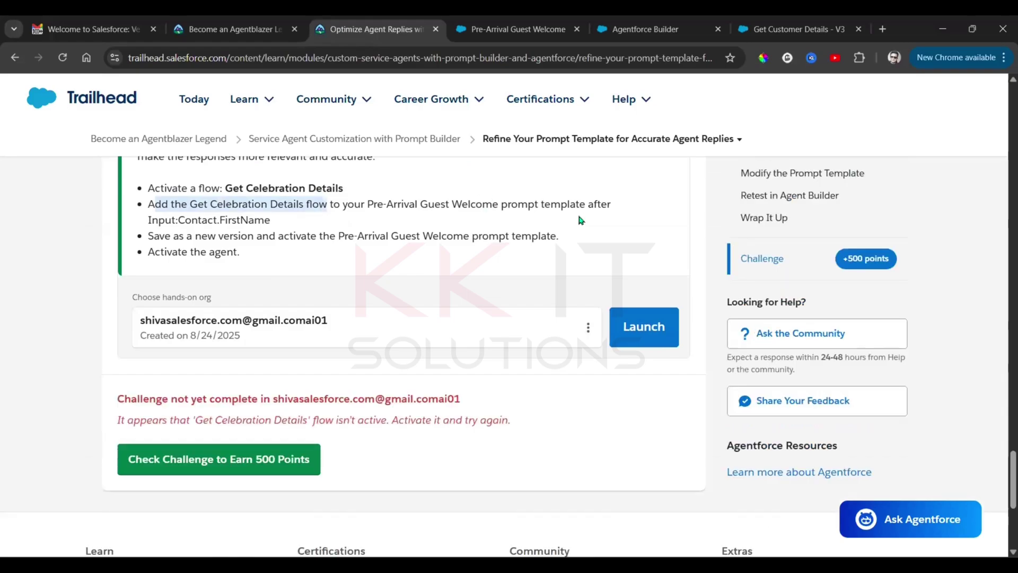
click(580, 220)
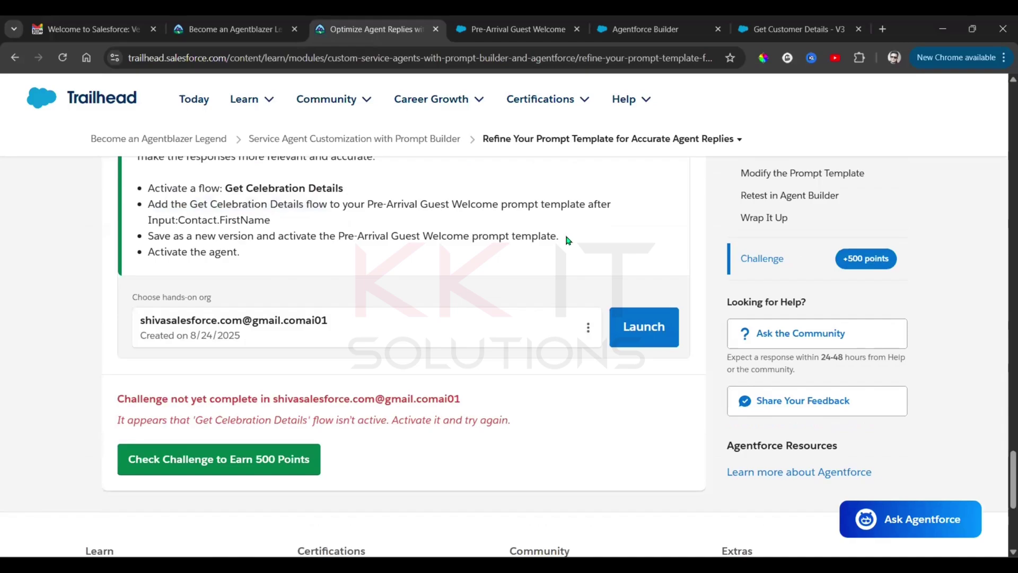
- Go from the Get Customer Details flow to the Flows list, open the Get Celebration Details flow, and activate it
click(796, 21)
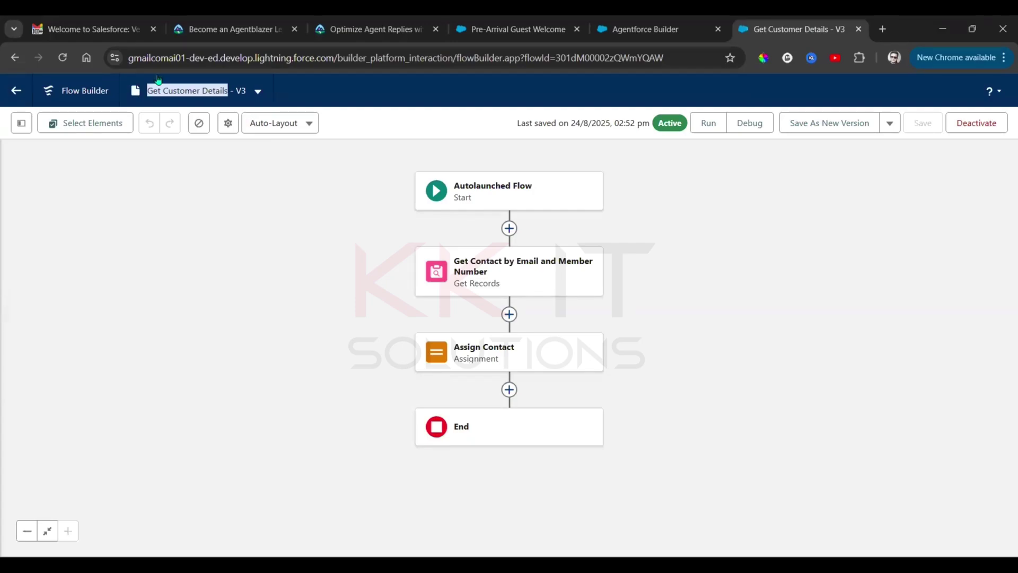
click(18, 92)
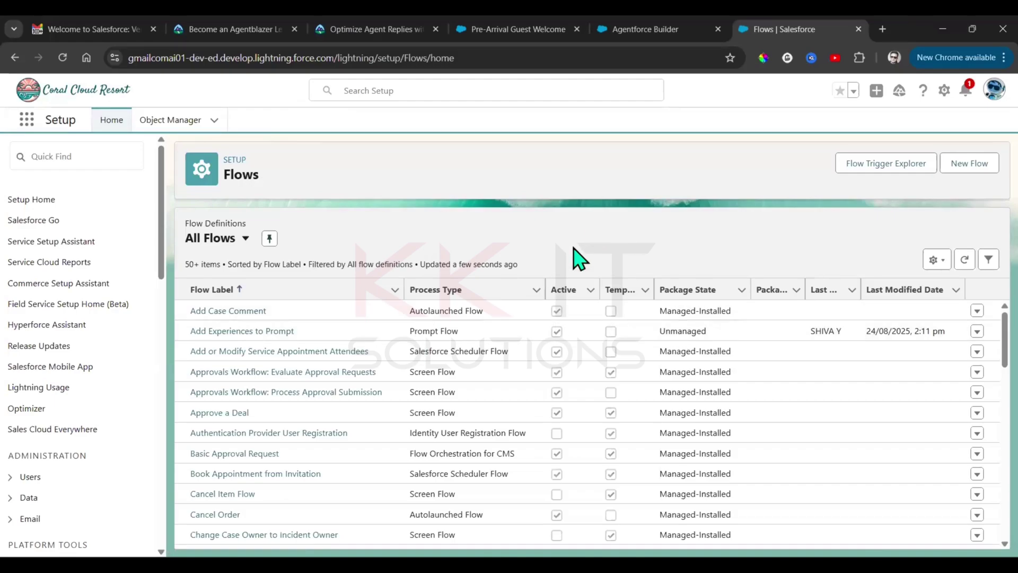
scroll(455, 366, down, 3)
scroll(455, 365, down, 4)
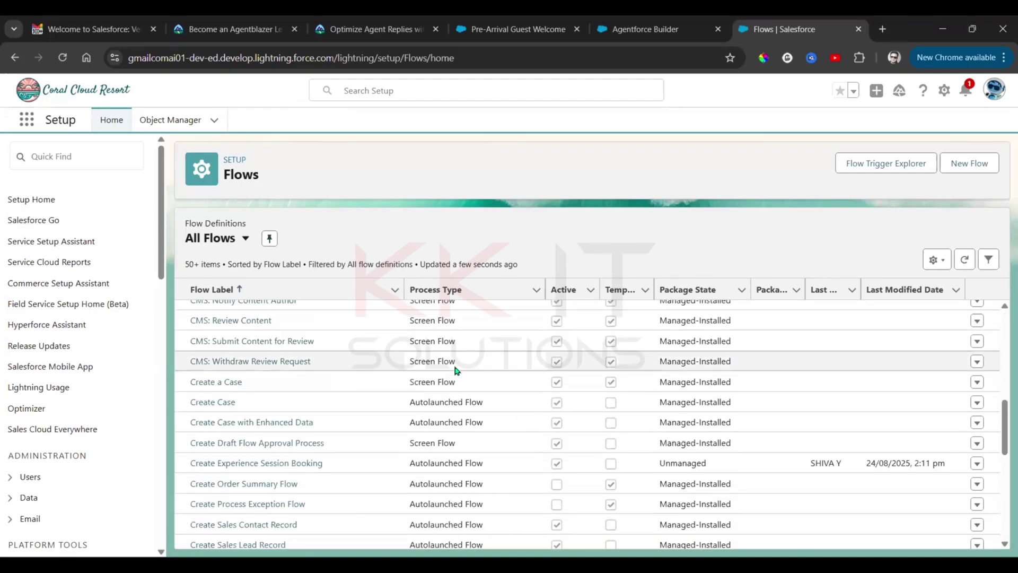
scroll(455, 369, down, 8)
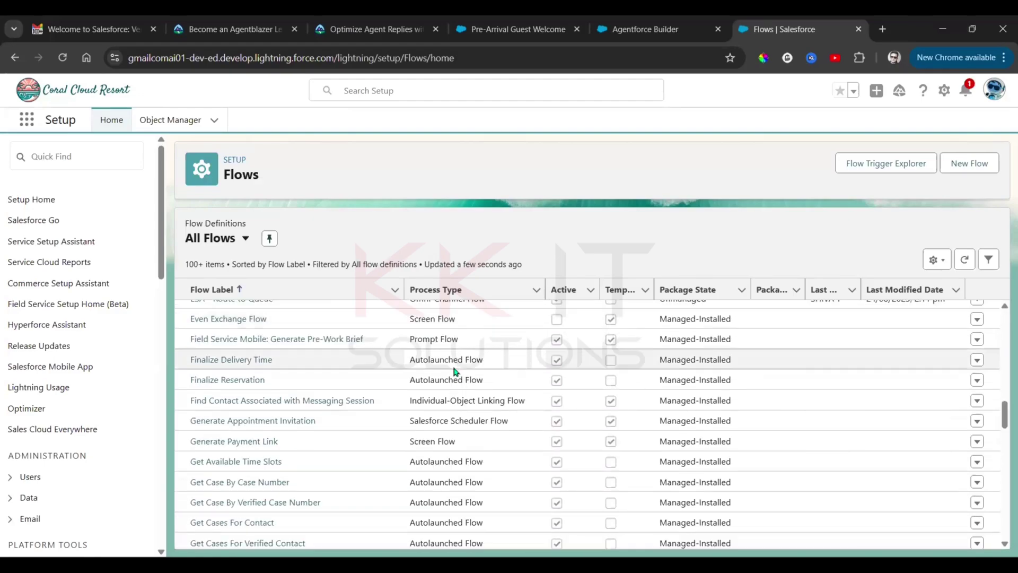
scroll(453, 371, down, 3)
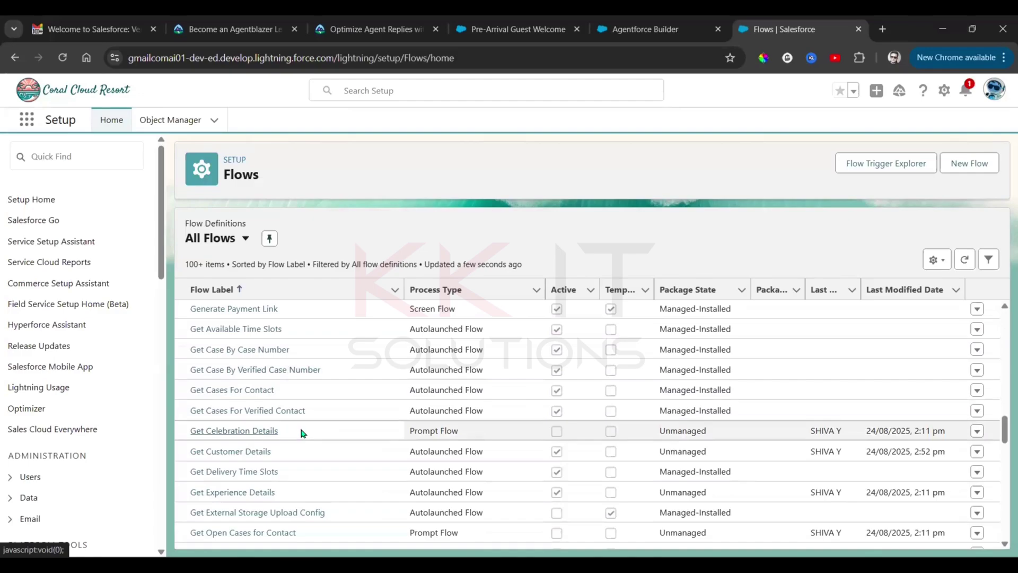
click(229, 436)
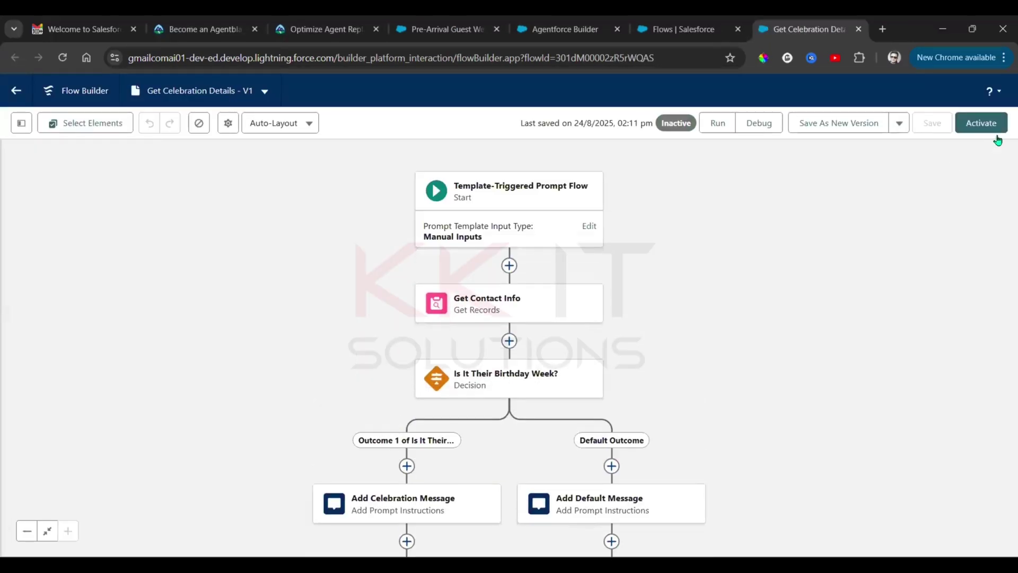
click(985, 128)
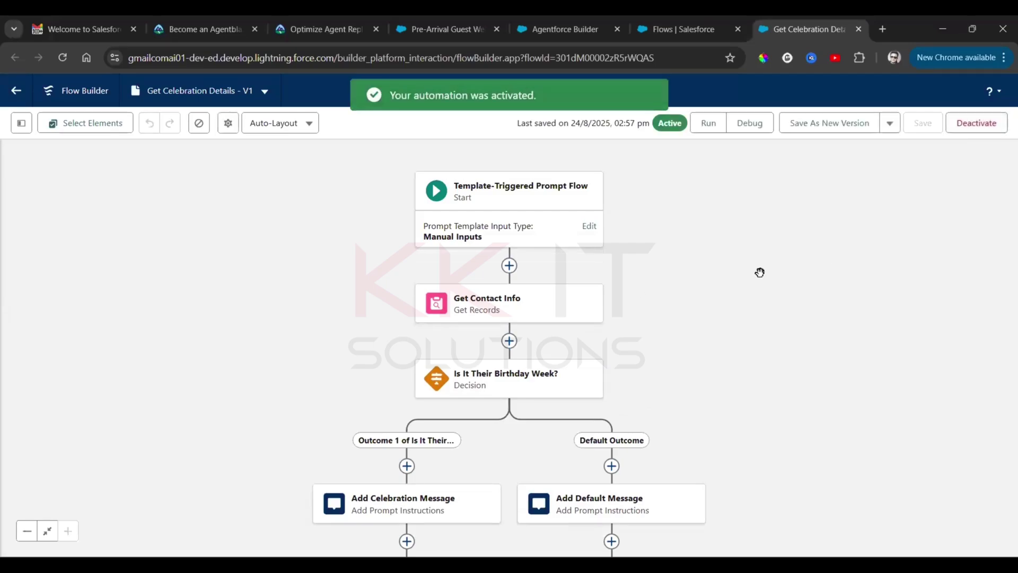
- Return to the Pre-Arrival Guest Welcome template, delete the Flow:Get_Customer_Details text, and reload the page, discarding unsaved changes
click(433, 19)
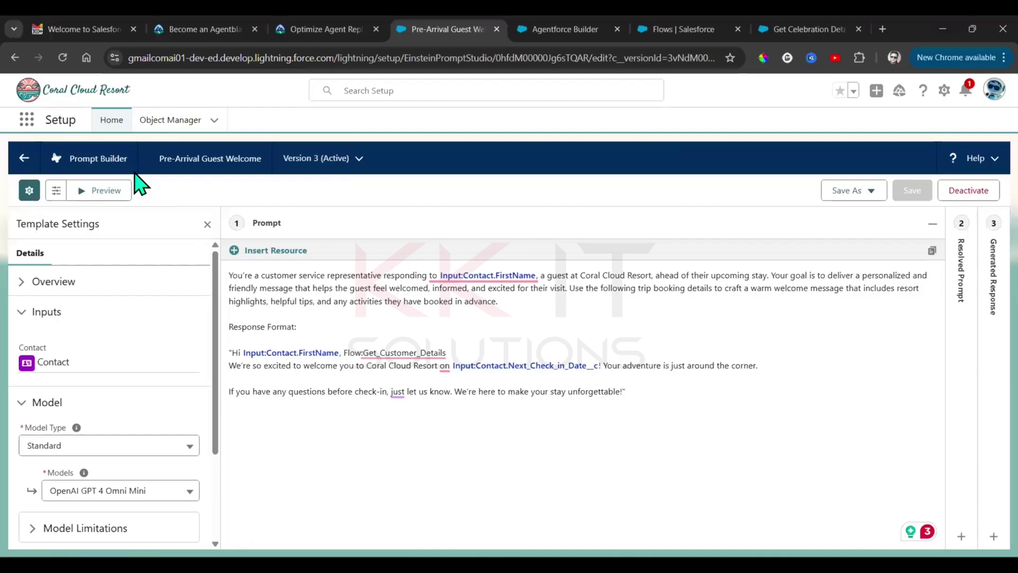
drag(455, 353, 342, 352)
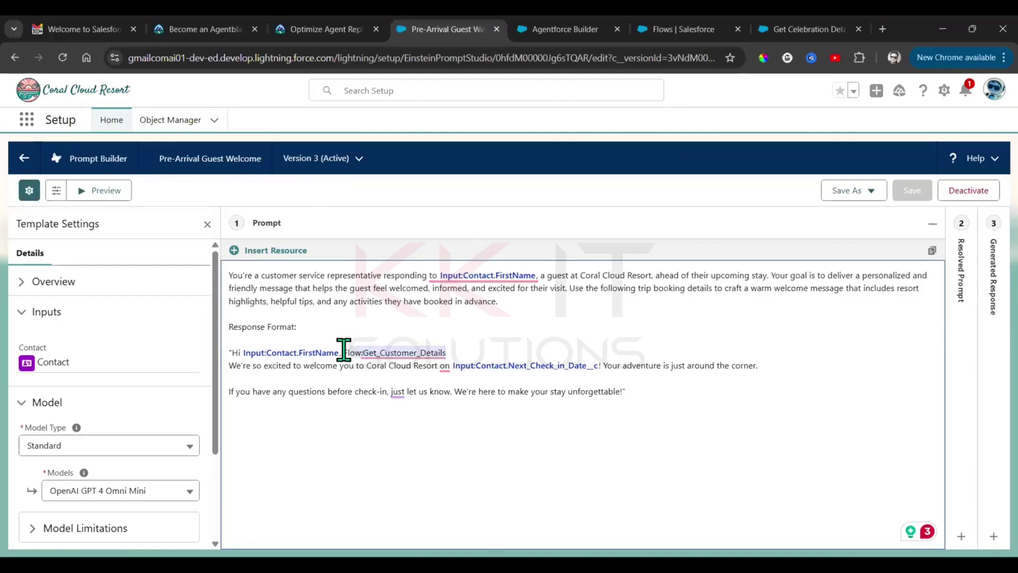
key(BackSpace)
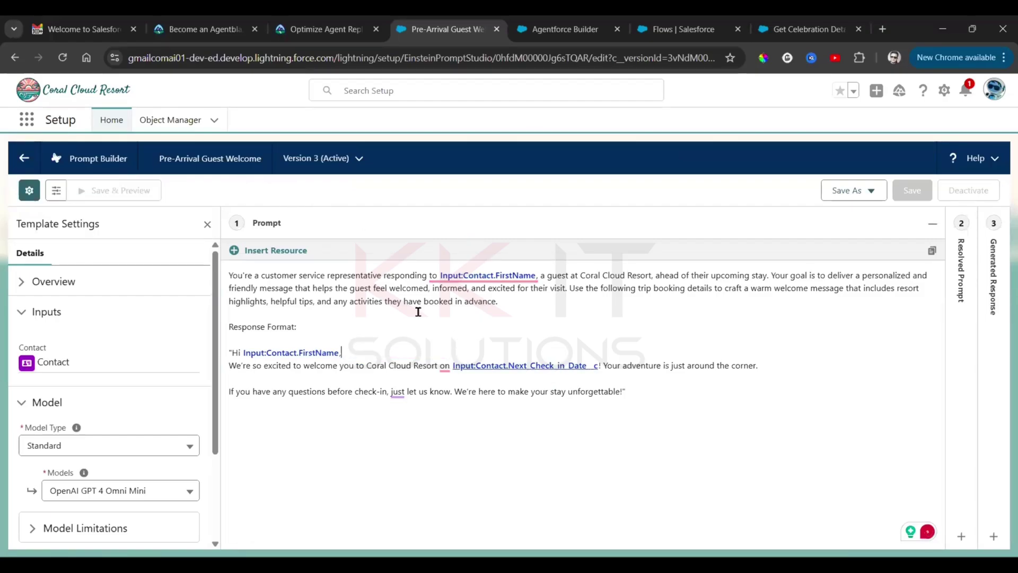
click(62, 57)
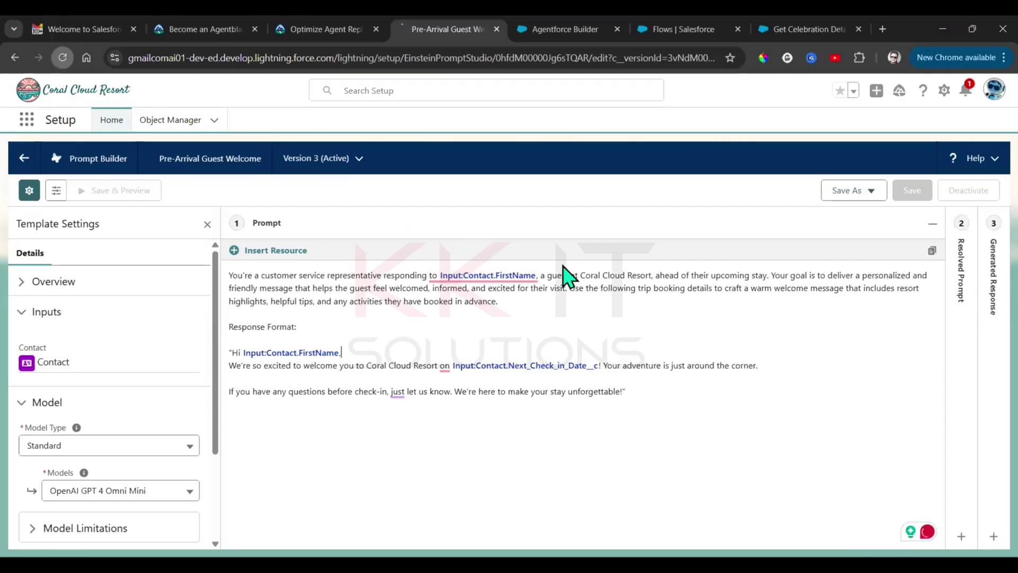
click(568, 137)
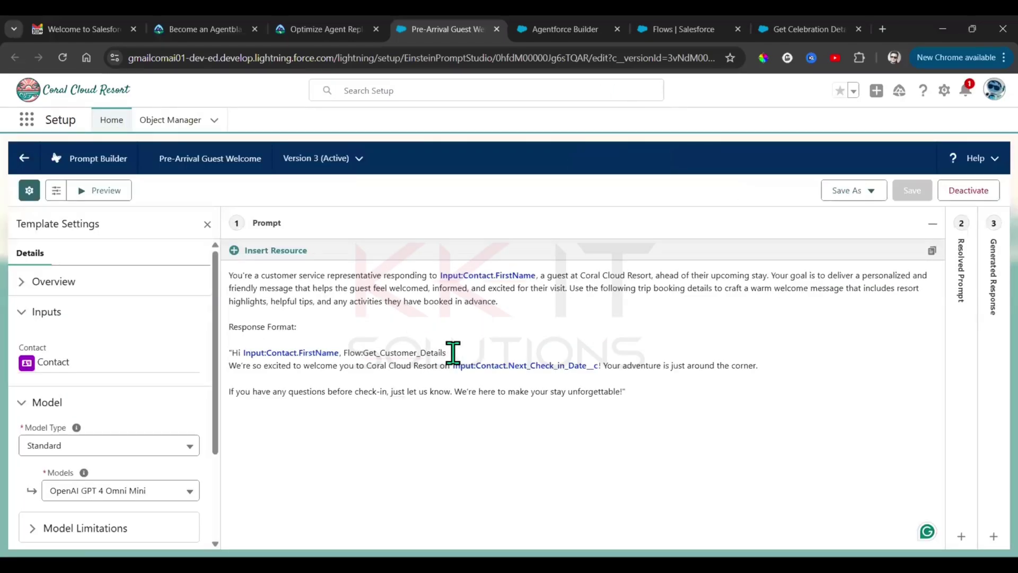
- Replace the Flow:Get_Customer_Details text after the greeting's Input:Contact.FirstName with the Get Celebration Details flow resource
drag(447, 353, 340, 354)
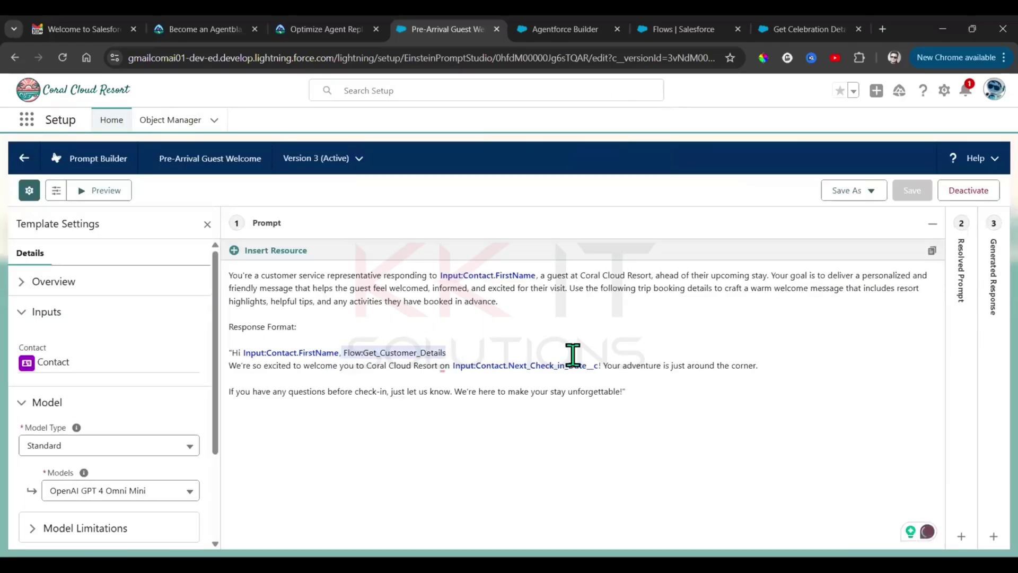
key(BackSpace)
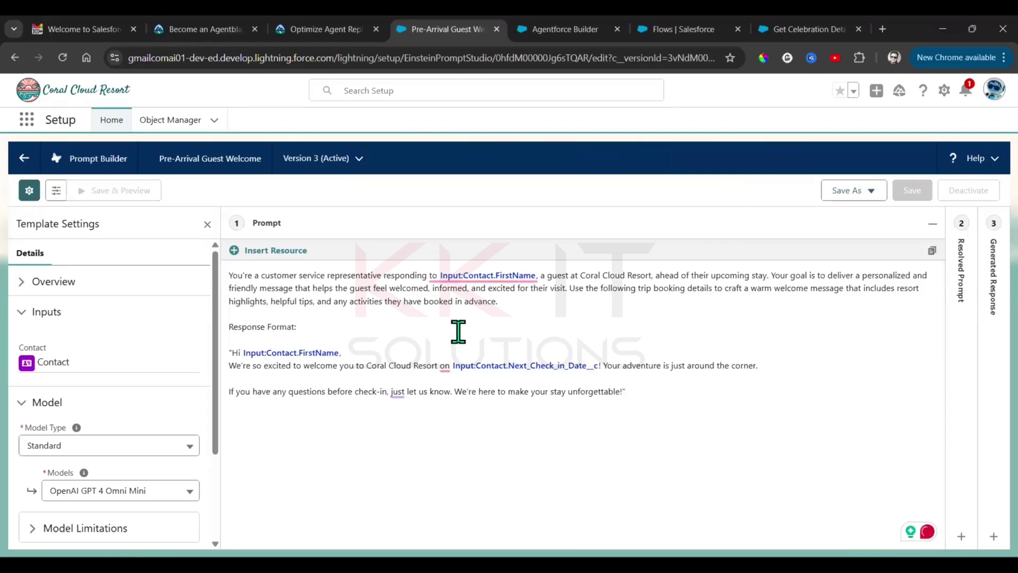
click(260, 250)
click(294, 300)
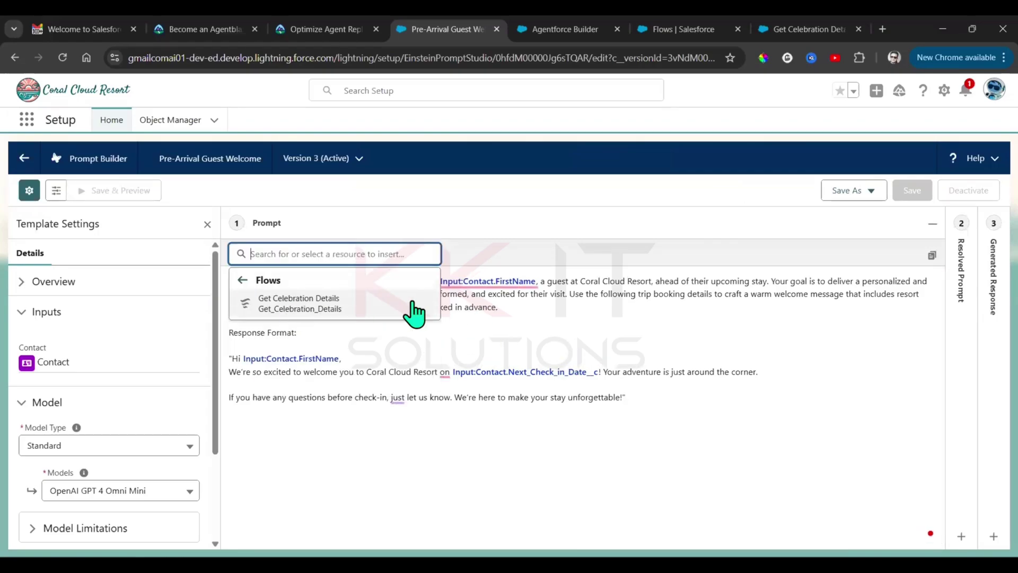
click(307, 307)
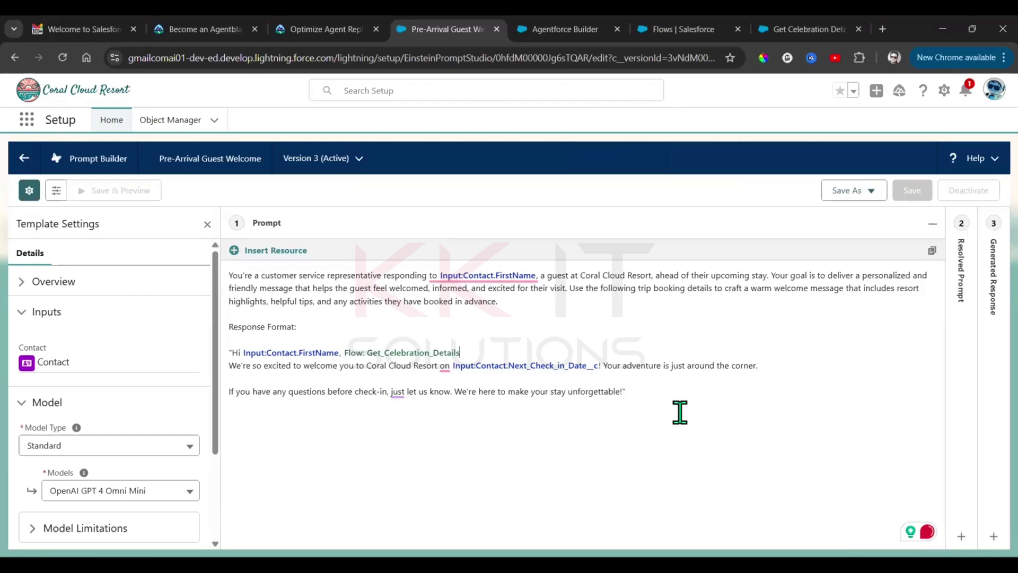
- Save the edited Pre-Arrival Guest Welcome template as a new version and activate it
click(854, 190)
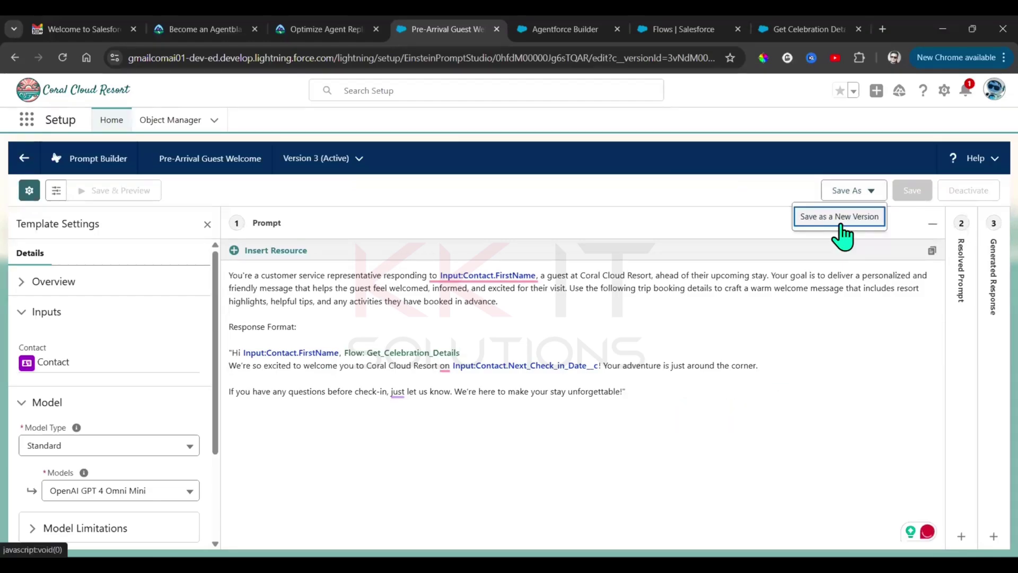
click(839, 222)
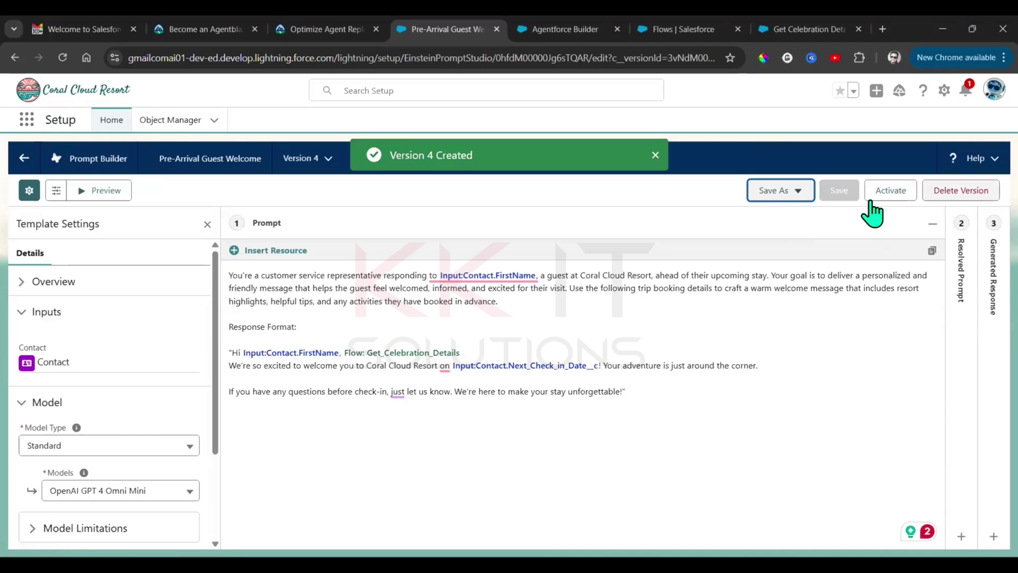
click(904, 194)
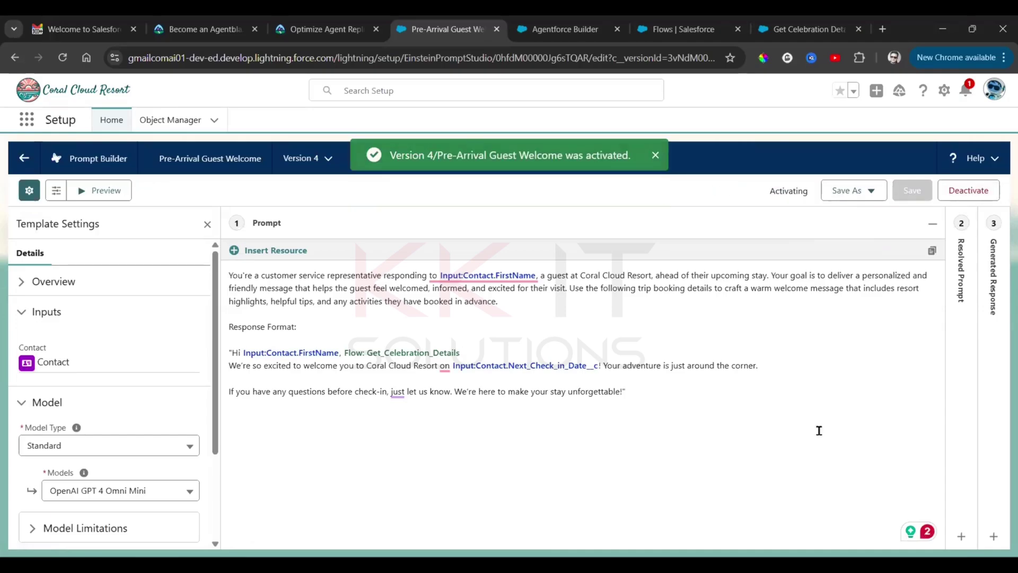
- Switch to the Trailhead challenge page and run the 500-point challenge check again
click(340, 30)
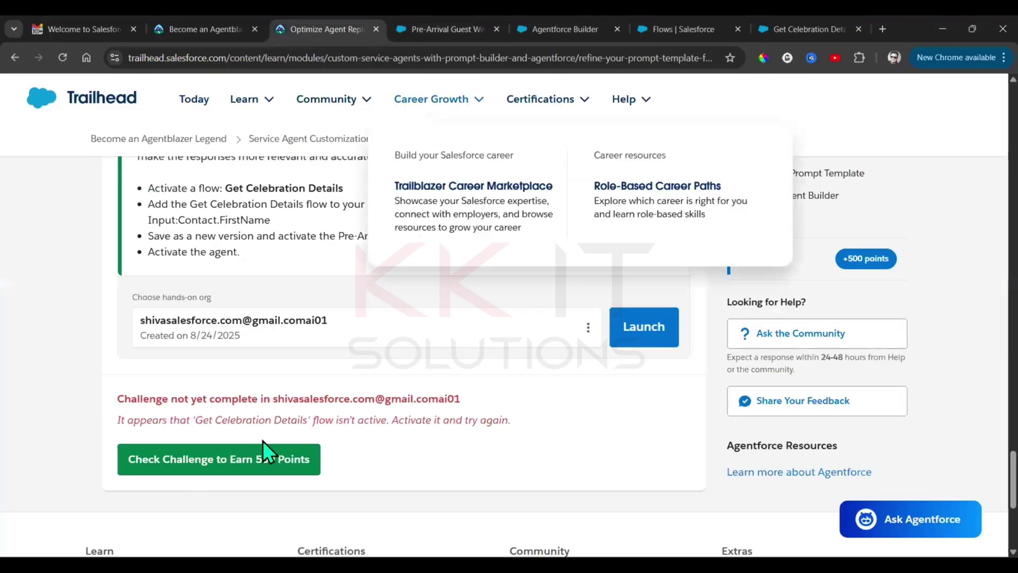
click(157, 457)
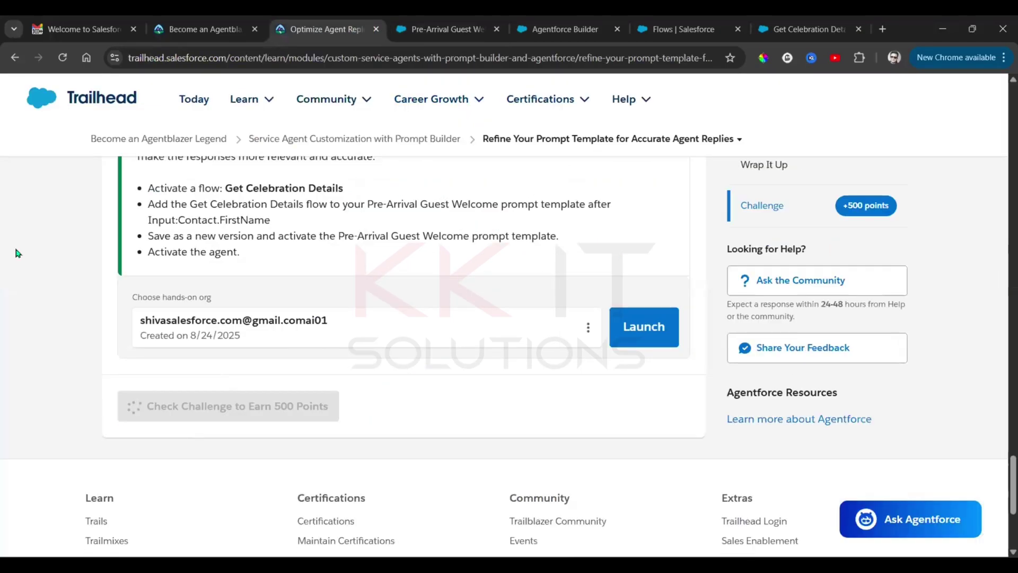